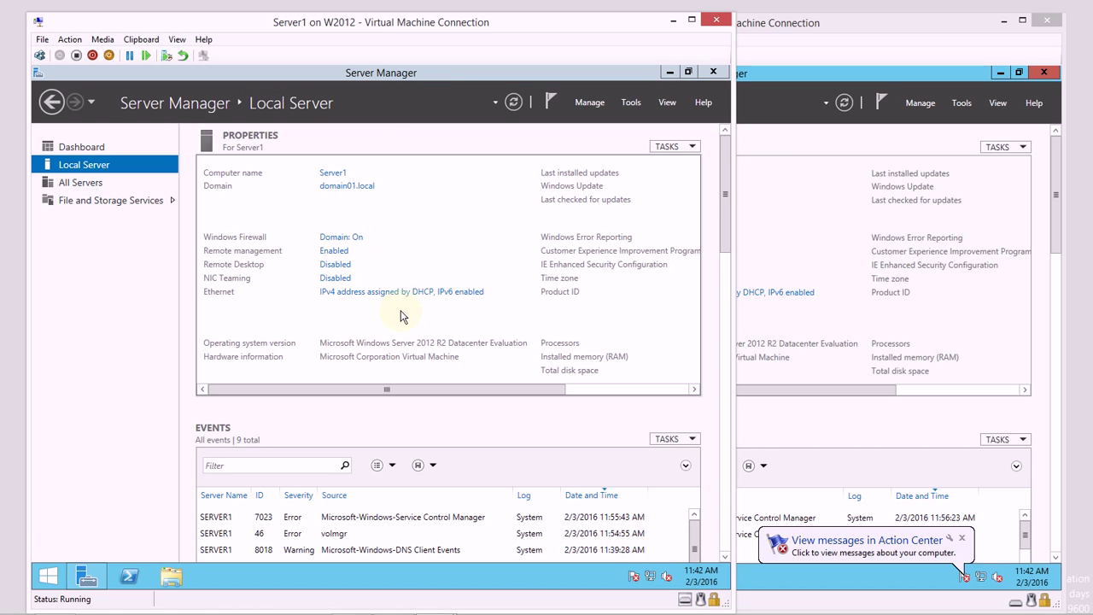
On Server1, start the Add Roles and Features wizard as a role-based install targeting Server1.
{"action": "left_click", "coordinate": [834, 69]}
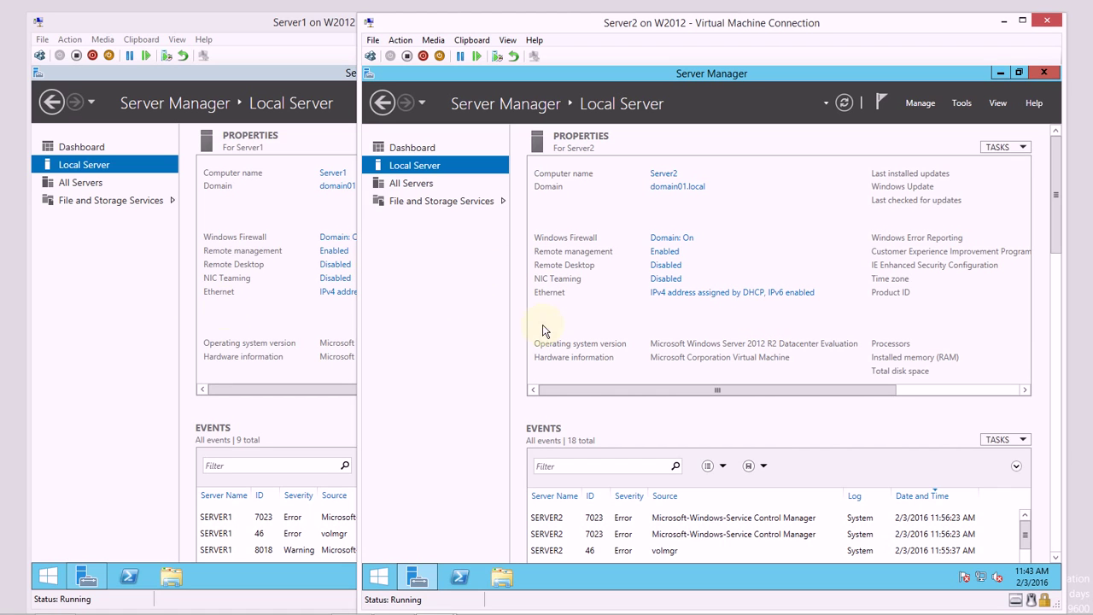
{"action": "left_click", "coordinate": [100, 303]}
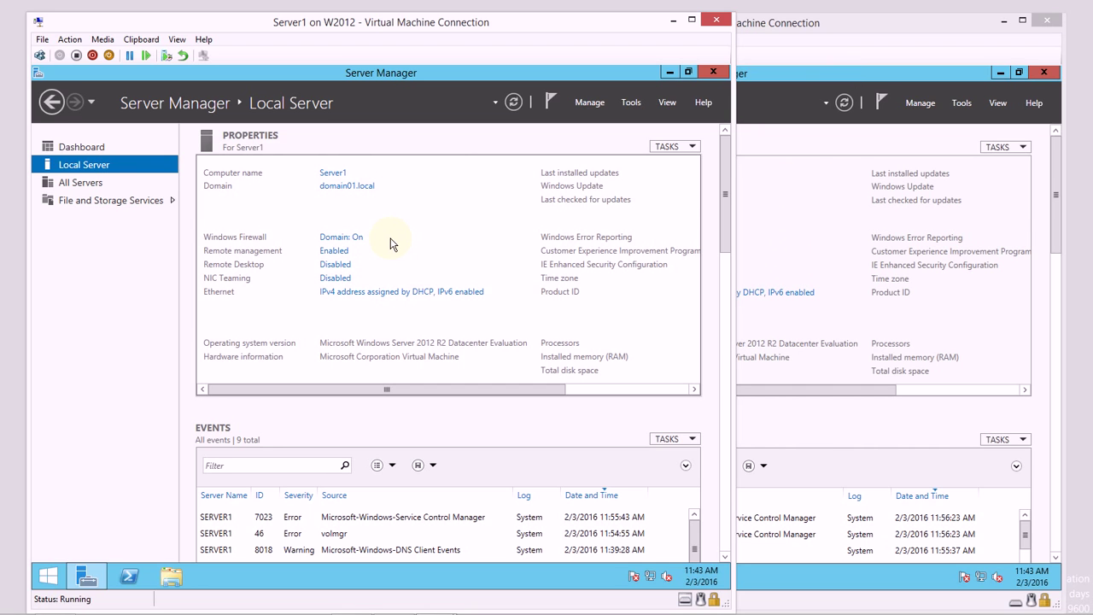
{"action": "left_click", "coordinate": [584, 104]}
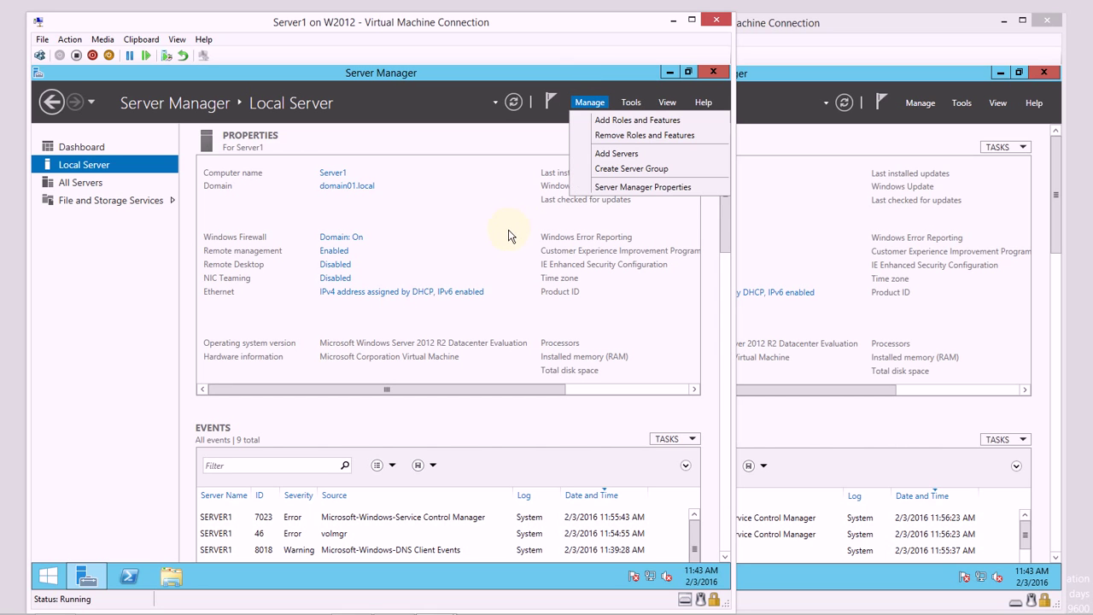
{"action": "left_click", "coordinate": [608, 120]}
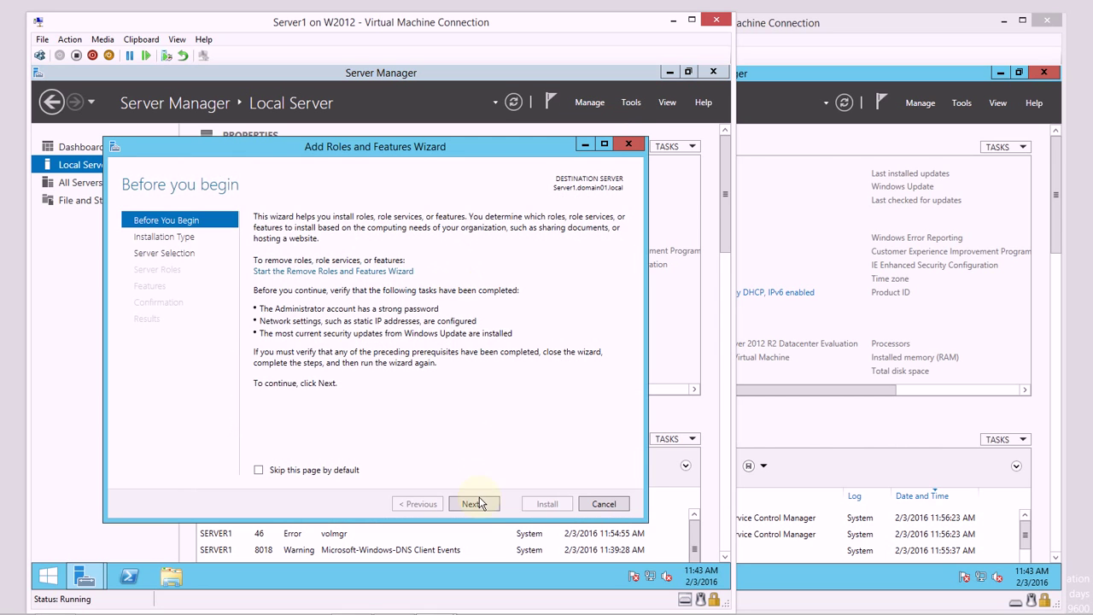
{"action": "left_click", "coordinate": [474, 504]}
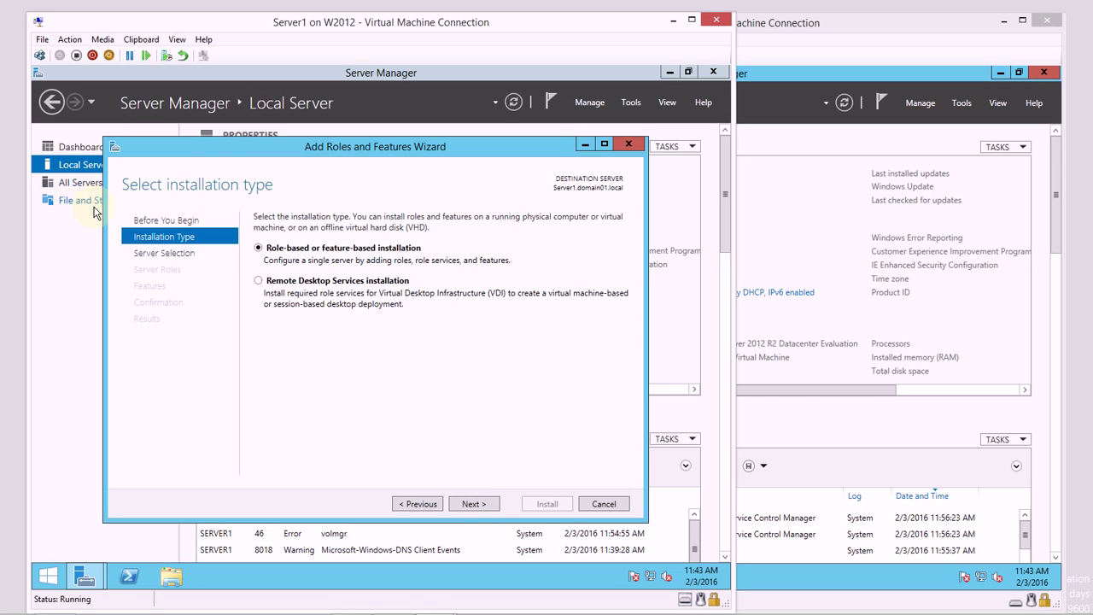
{"action": "left_click", "coordinate": [474, 504]}
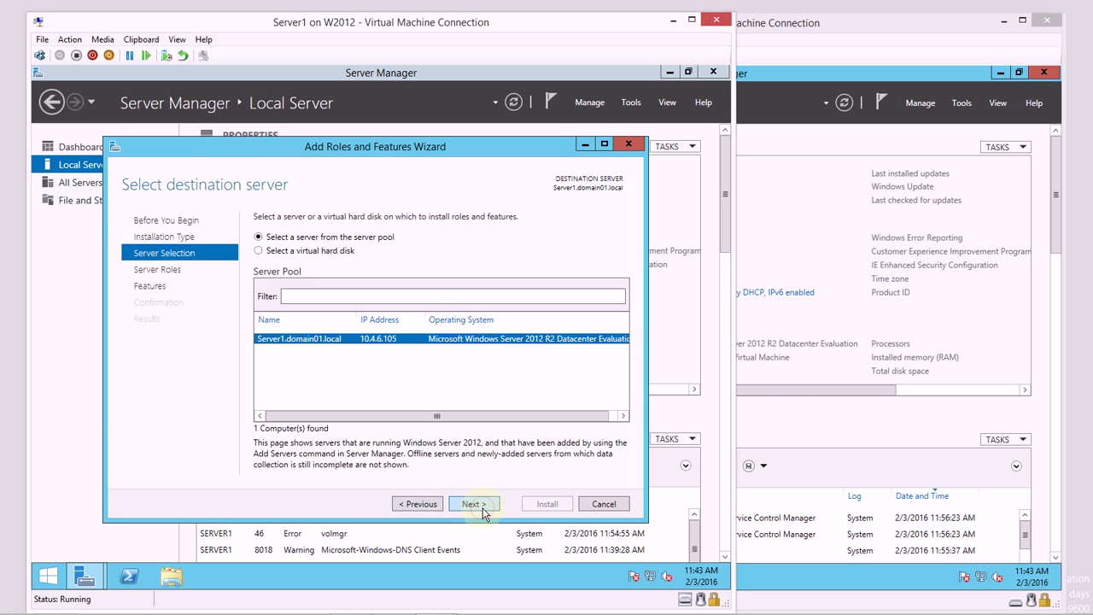
{"action": "left_click", "coordinate": [474, 504]}
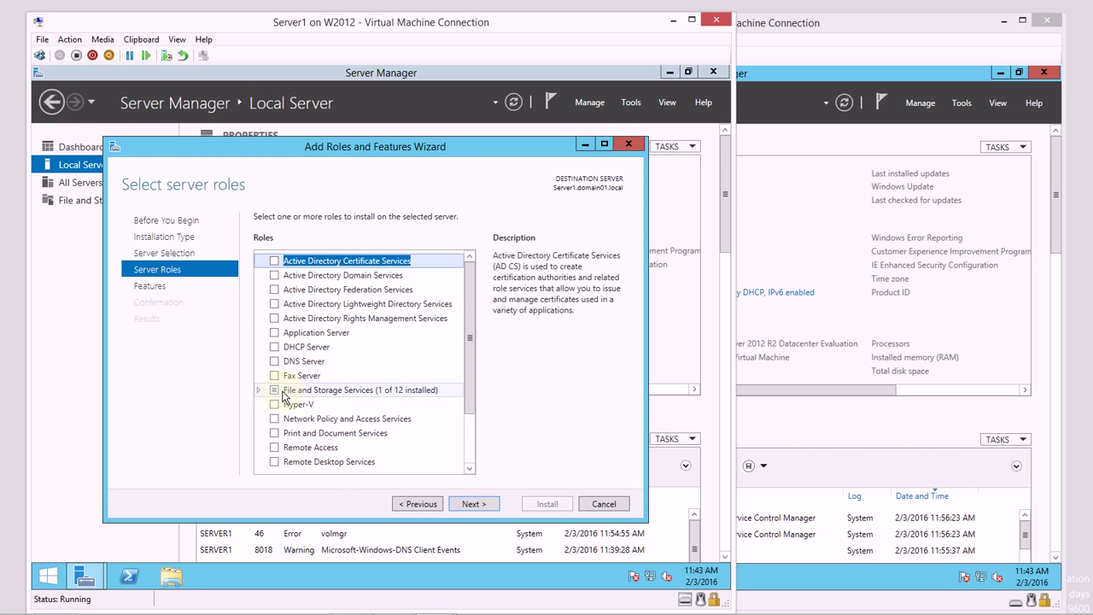
Select File Server Resource Manager with its required management features and begin the installation.
{"action": "left_click", "coordinate": [260, 391]}
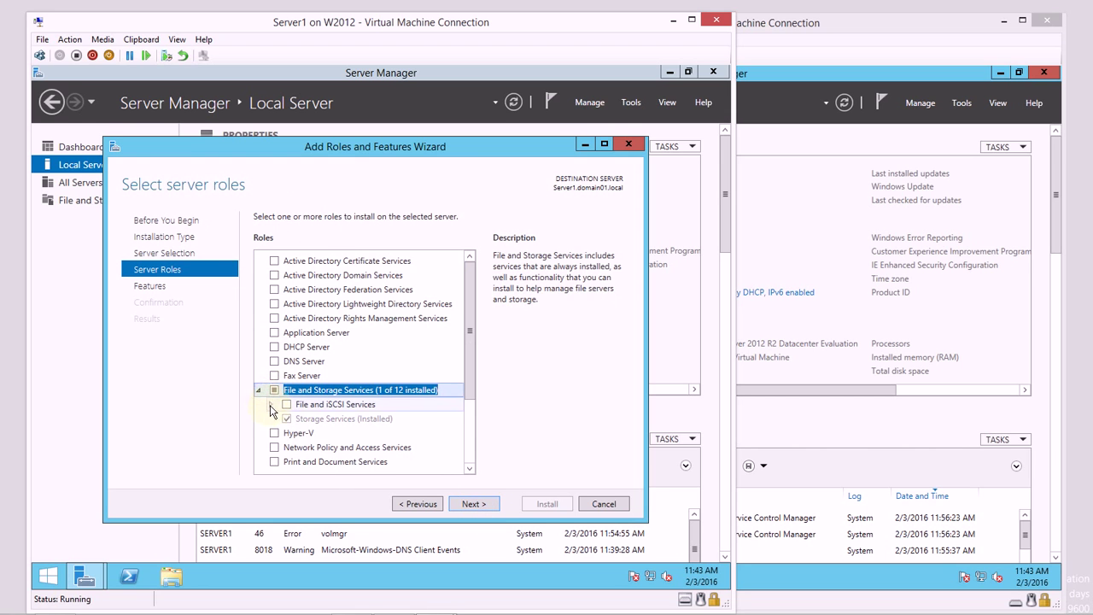
{"action": "left_click", "coordinate": [271, 405]}
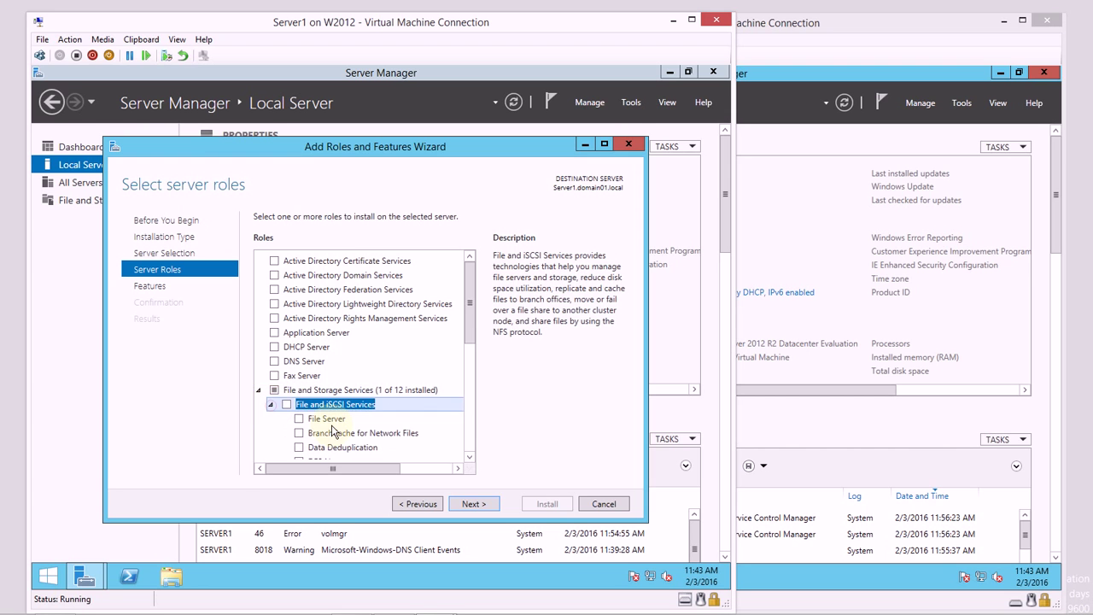
{"action": "left_click", "coordinate": [470, 458]}
{"action": "left_click", "coordinate": [470, 459]}
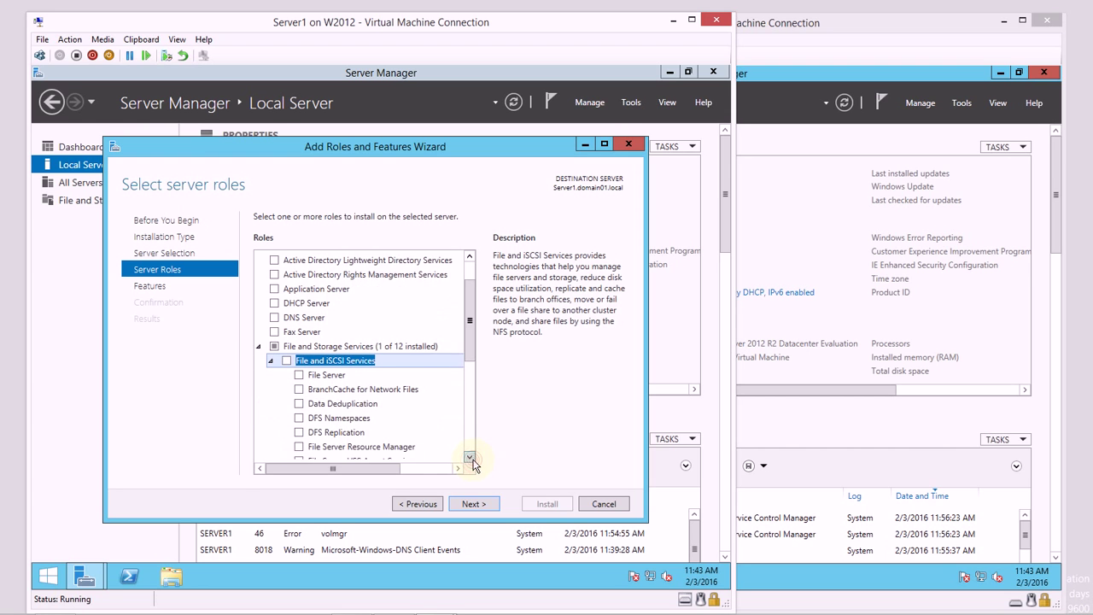
{"action": "left_click", "coordinate": [469, 459]}
{"action": "left_click", "coordinate": [301, 415]}
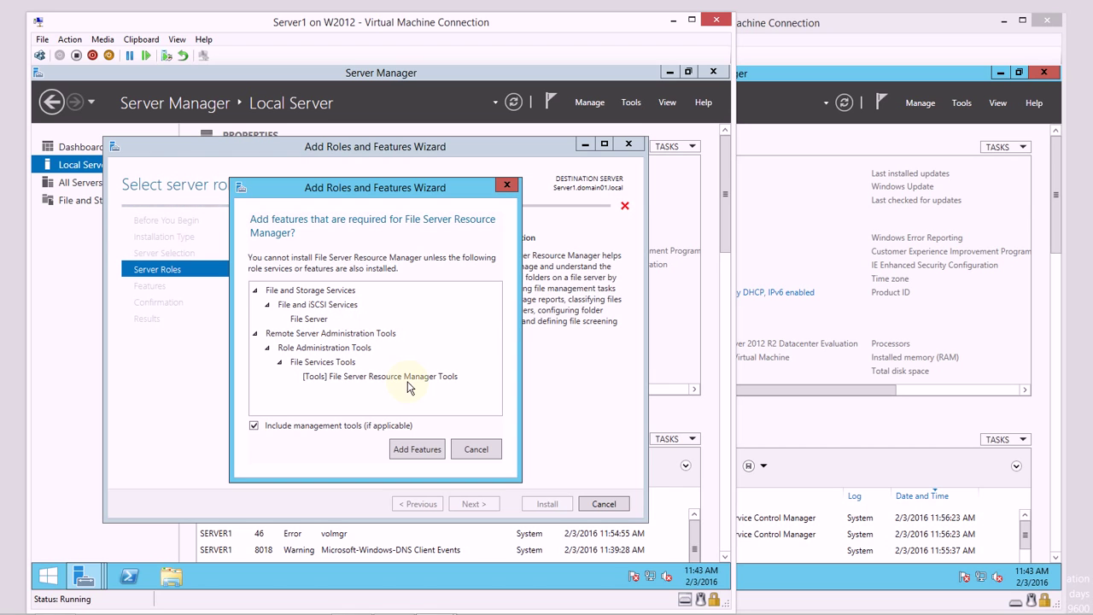
{"action": "left_click", "coordinate": [428, 454]}
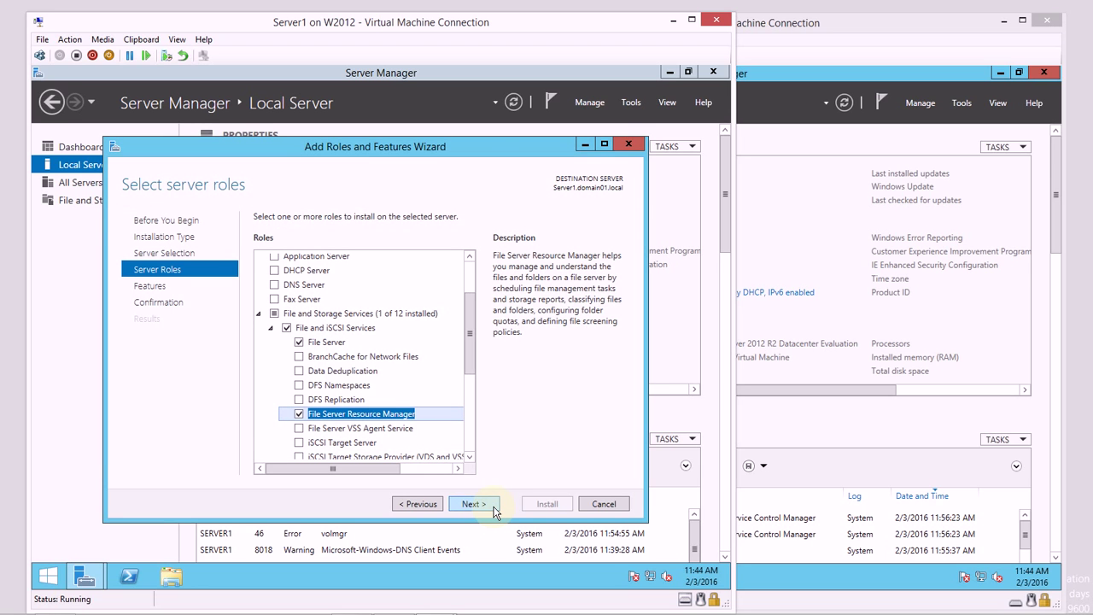
{"action": "left_click", "coordinate": [474, 504]}
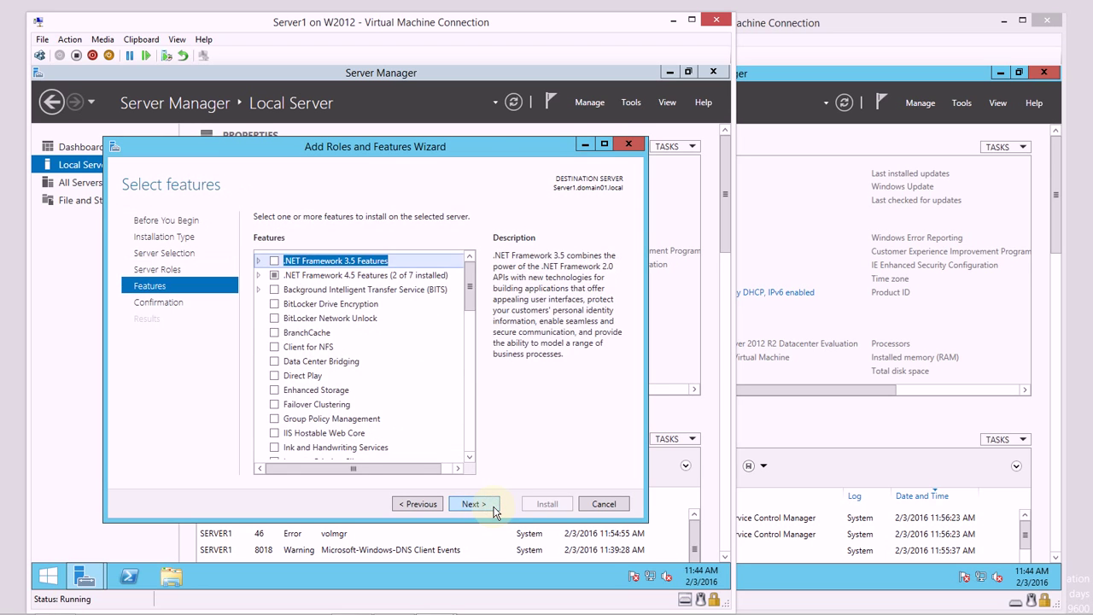
{"action": "left_click", "coordinate": [492, 505]}
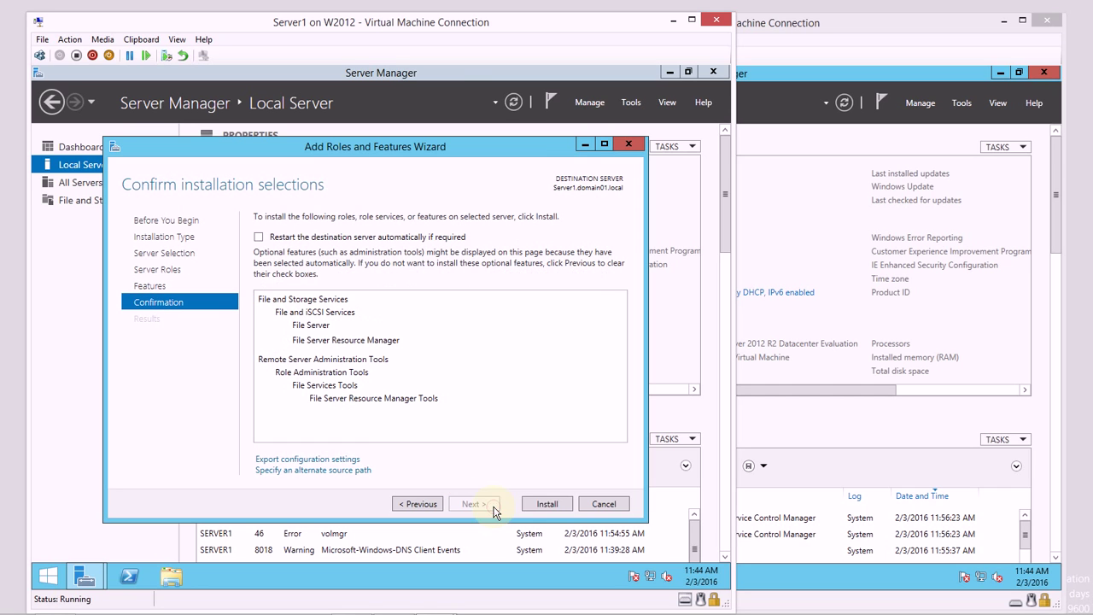
{"action": "left_click", "coordinate": [547, 505]}
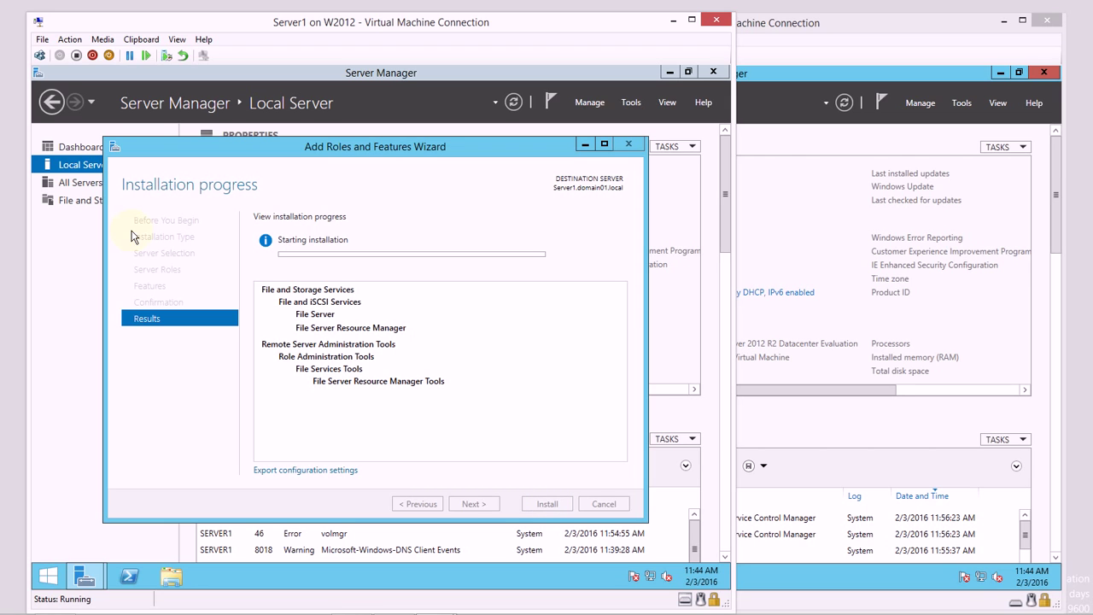
Open Local Disk (C:) in File Explorer and create a folder named 'Accounting Files'.
{"action": "left_click", "coordinate": [670, 73]}
{"action": "left_click", "coordinate": [171, 576]}
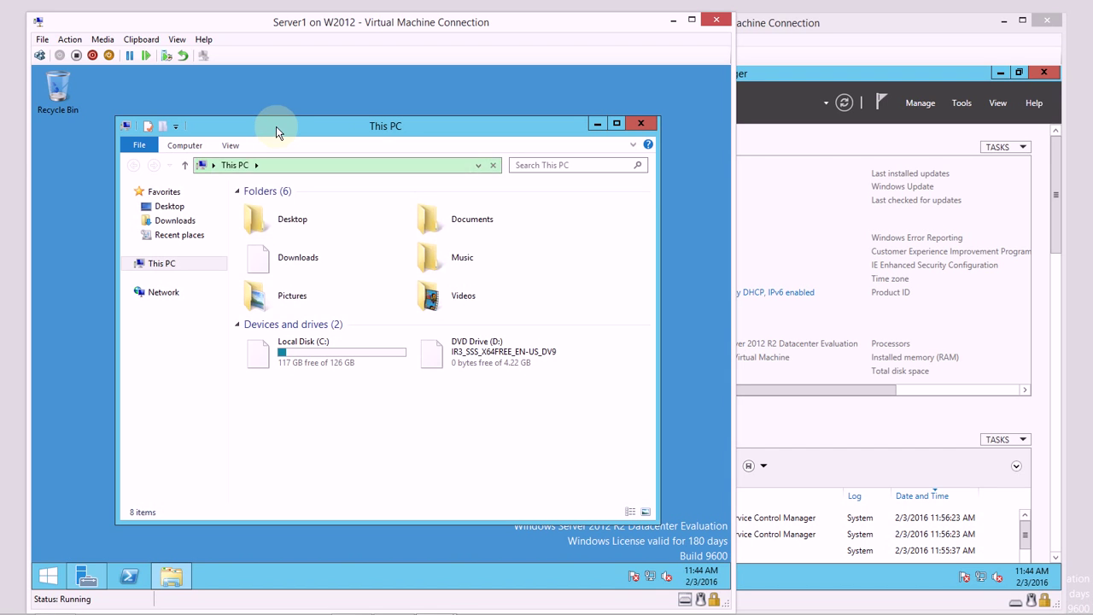
{"action": "double_click", "coordinate": [306, 346]}
{"action": "right_click", "coordinate": [333, 383]}
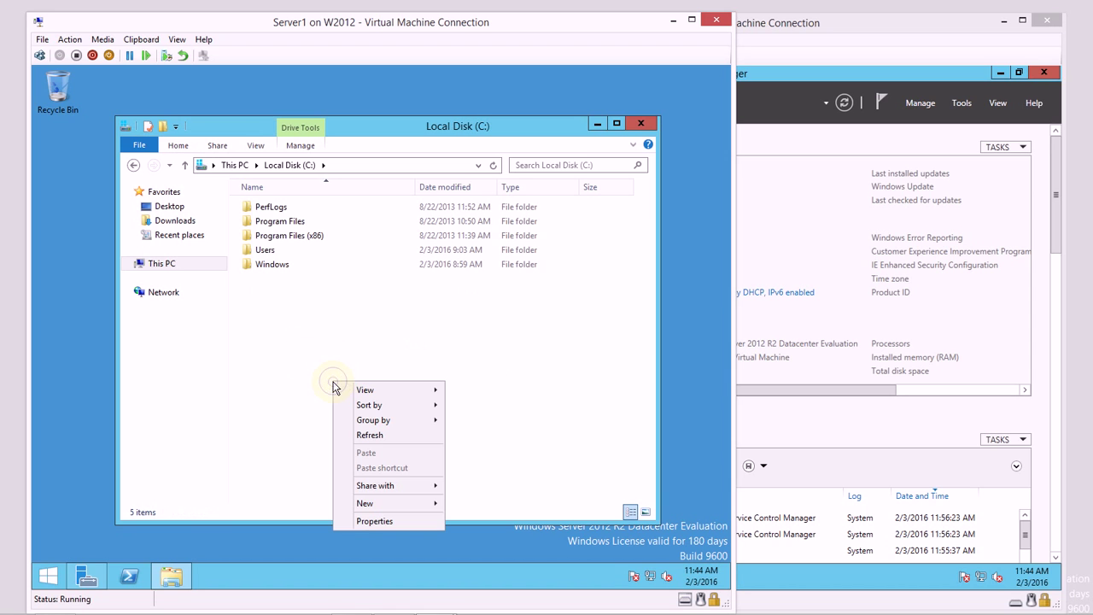
{"action": "mouse_move", "coordinate": [371, 502]}
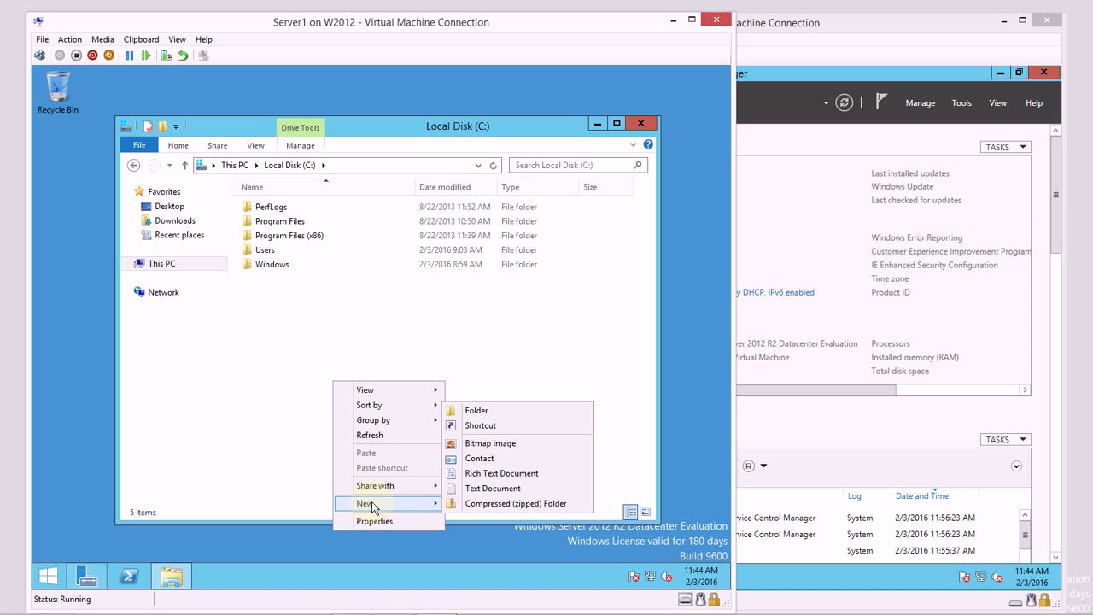
{"action": "left_click", "coordinate": [487, 414]}
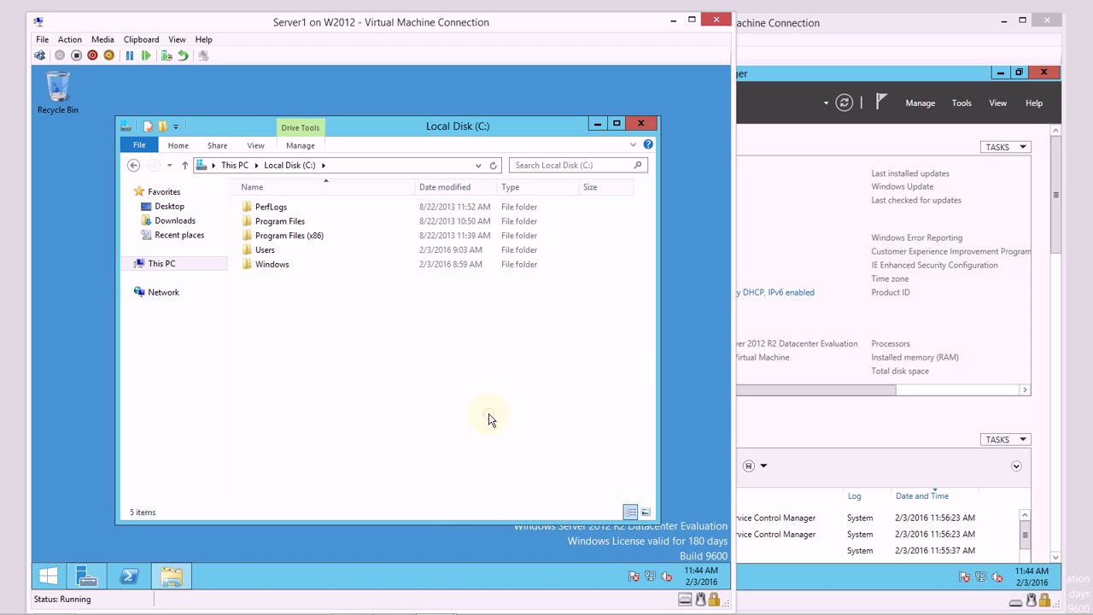
{"action": "type", "text": "Acco"}
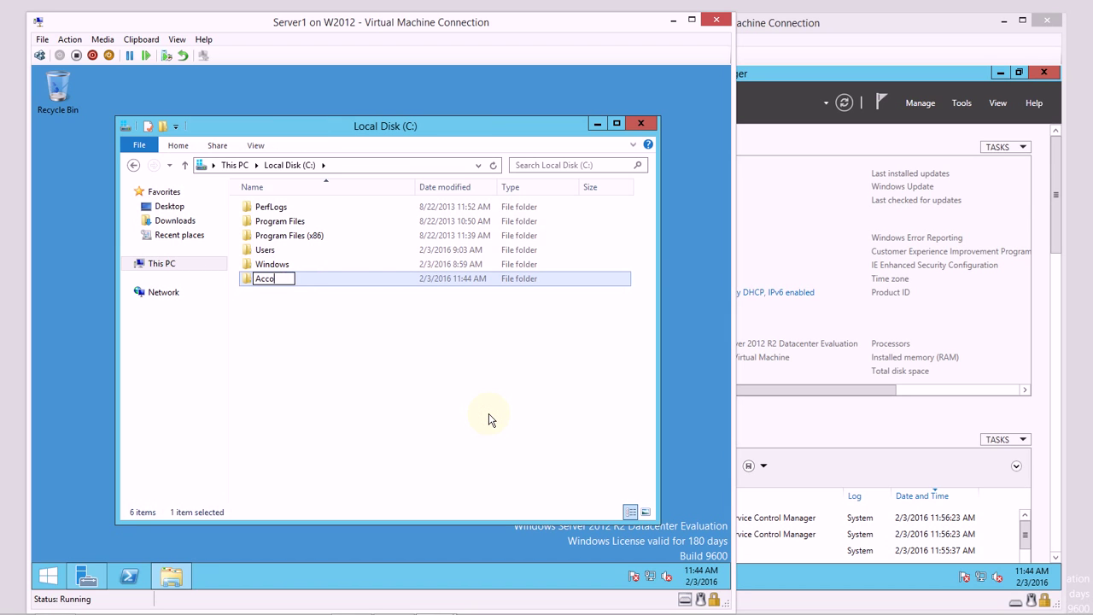
{"action": "type", "text": "unting Files"}
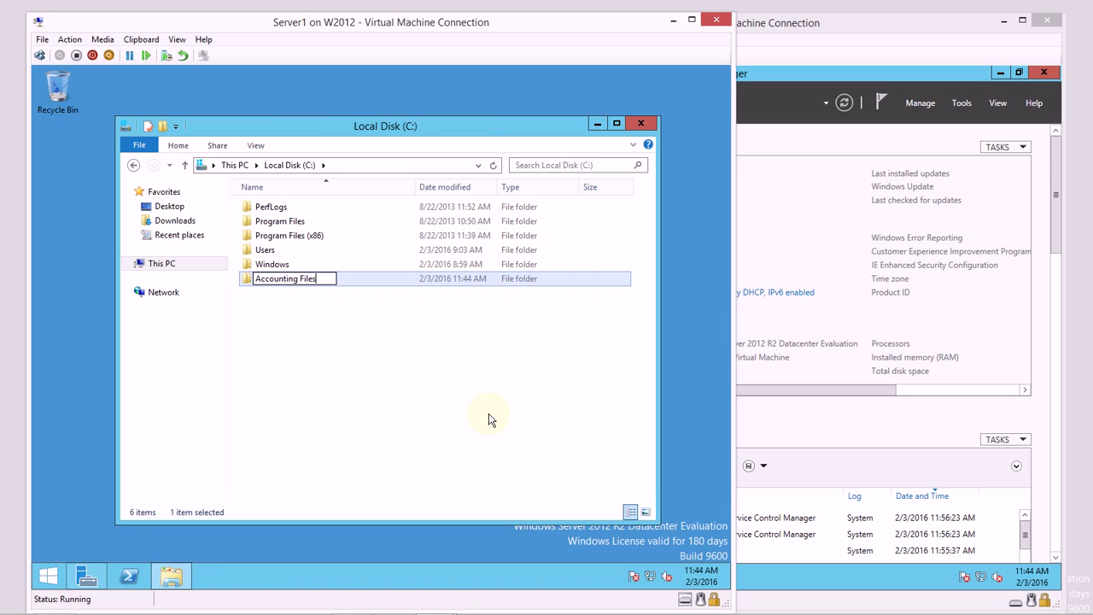
{"action": "key", "text": "Return"}
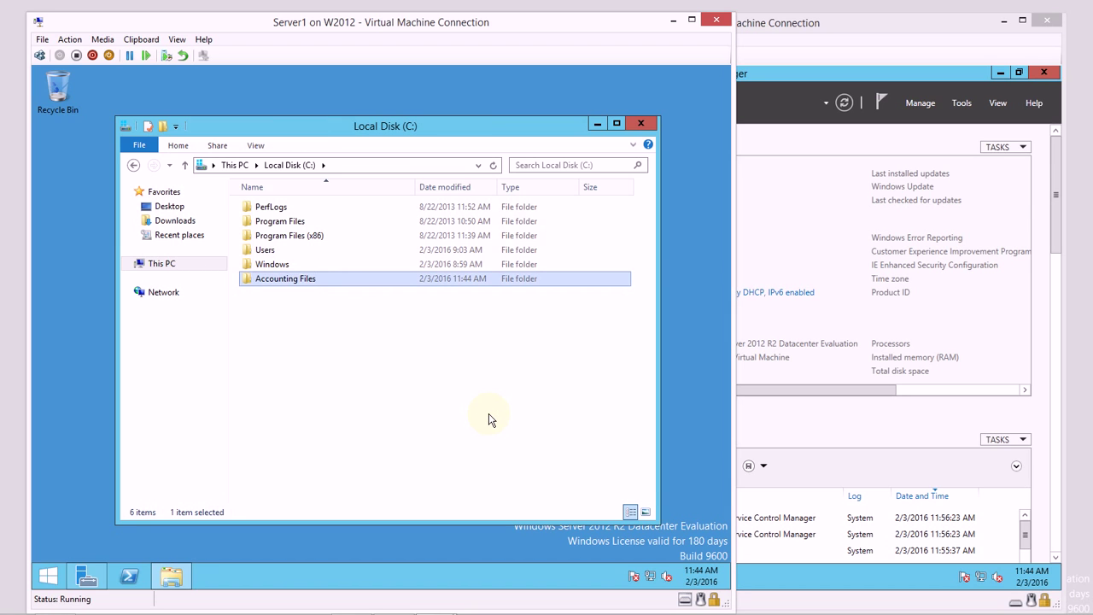
Turn on Advanced Sharing for Accounting Files with the share name 'AccountingFiles'.
{"action": "right_click", "coordinate": [284, 281]}
{"action": "left_click", "coordinate": [329, 484]}
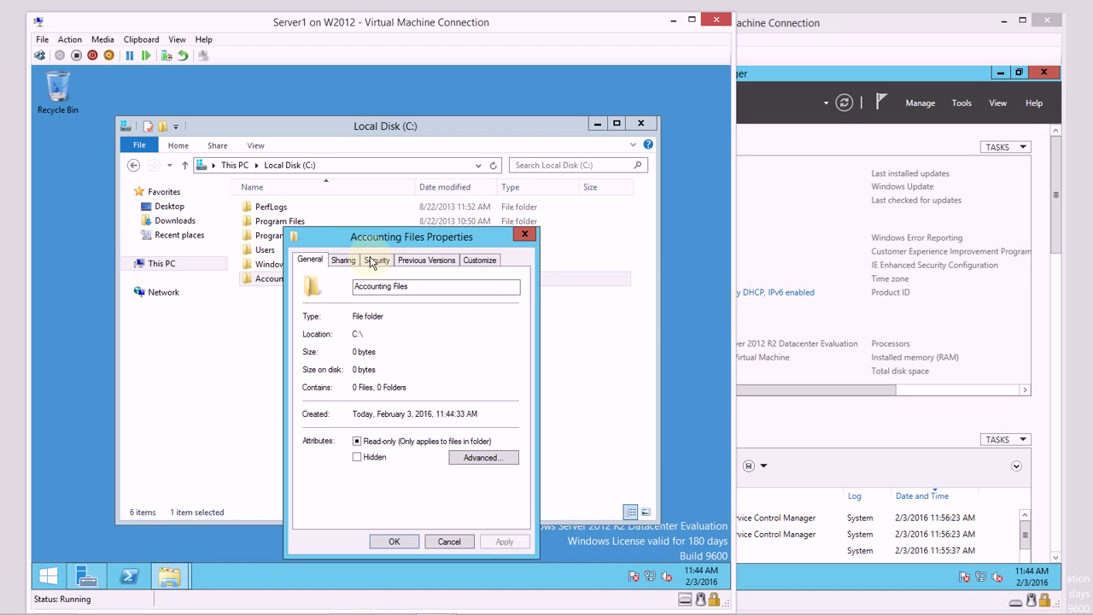
{"action": "left_click_drag", "start_coordinate": [378, 238], "coordinate": [381, 171]}
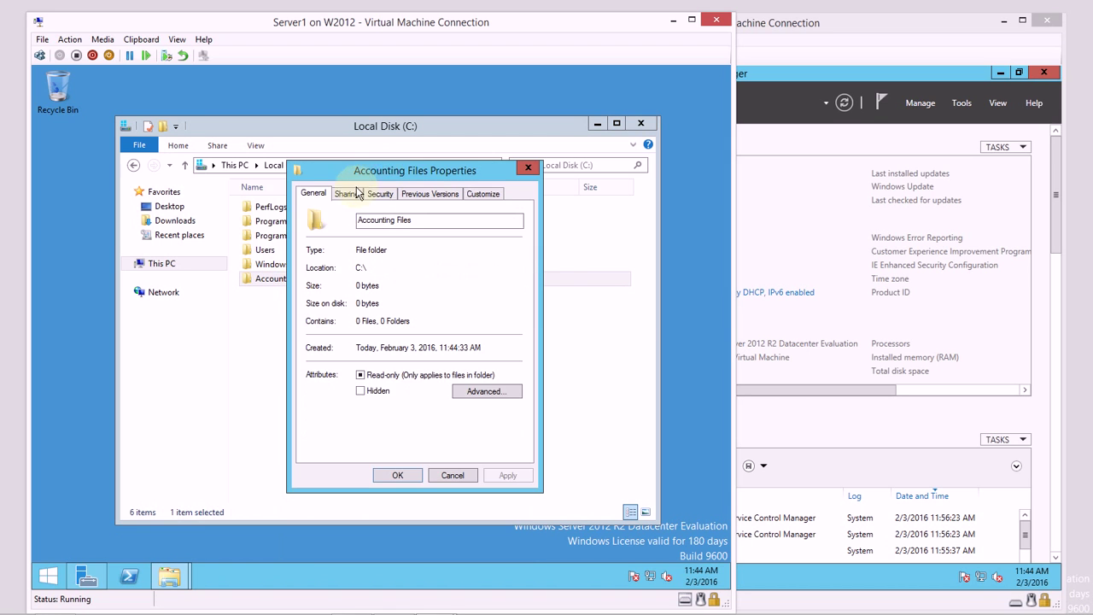
{"action": "left_click", "coordinate": [347, 193]}
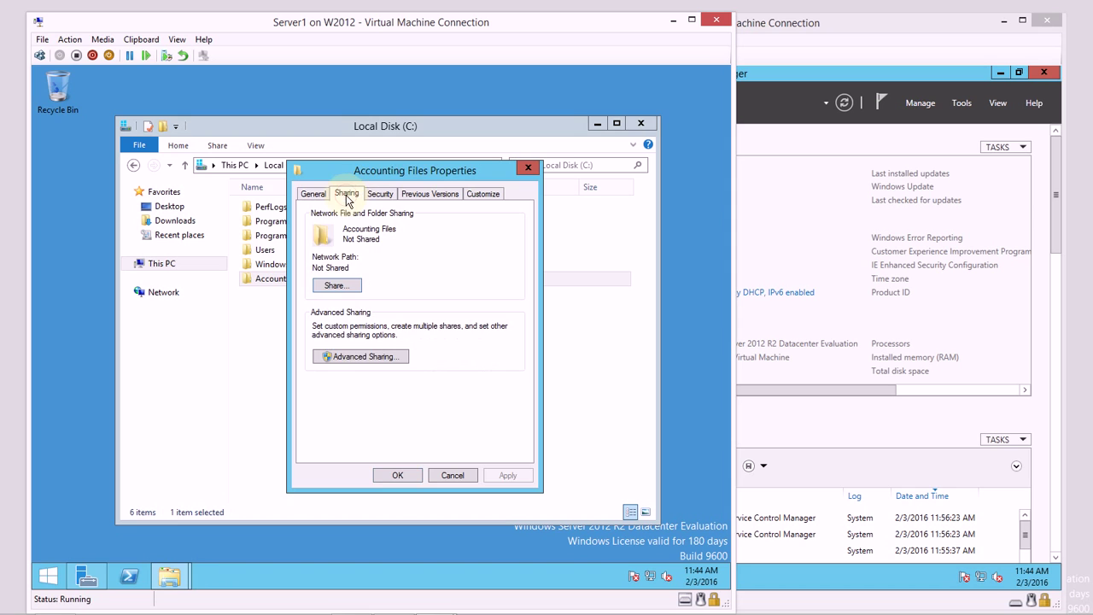
{"action": "left_click", "coordinate": [398, 357]}
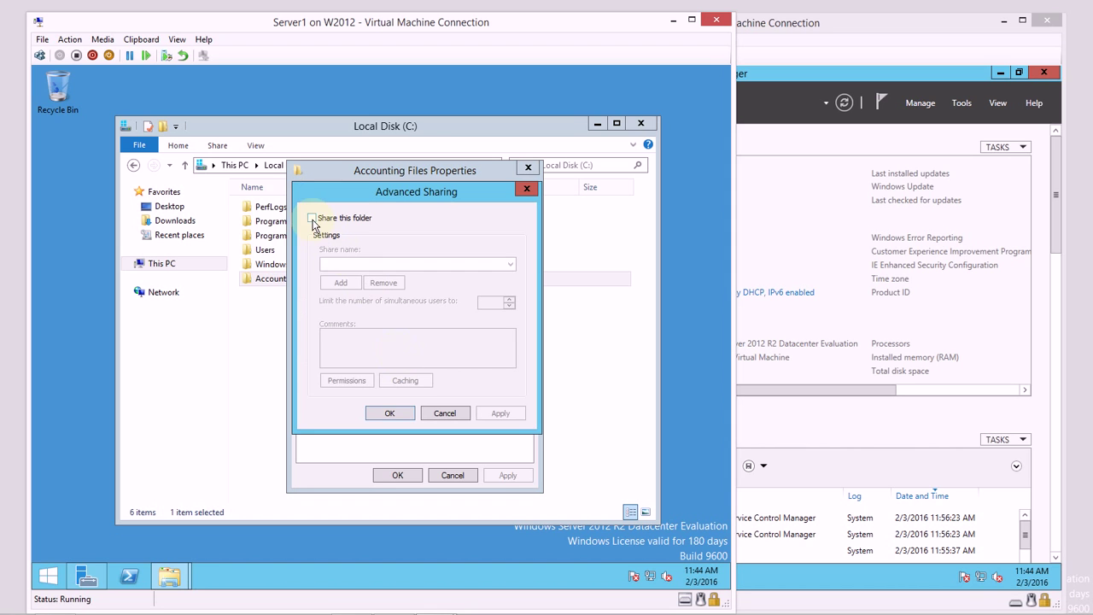
{"action": "left_click", "coordinate": [313, 220]}
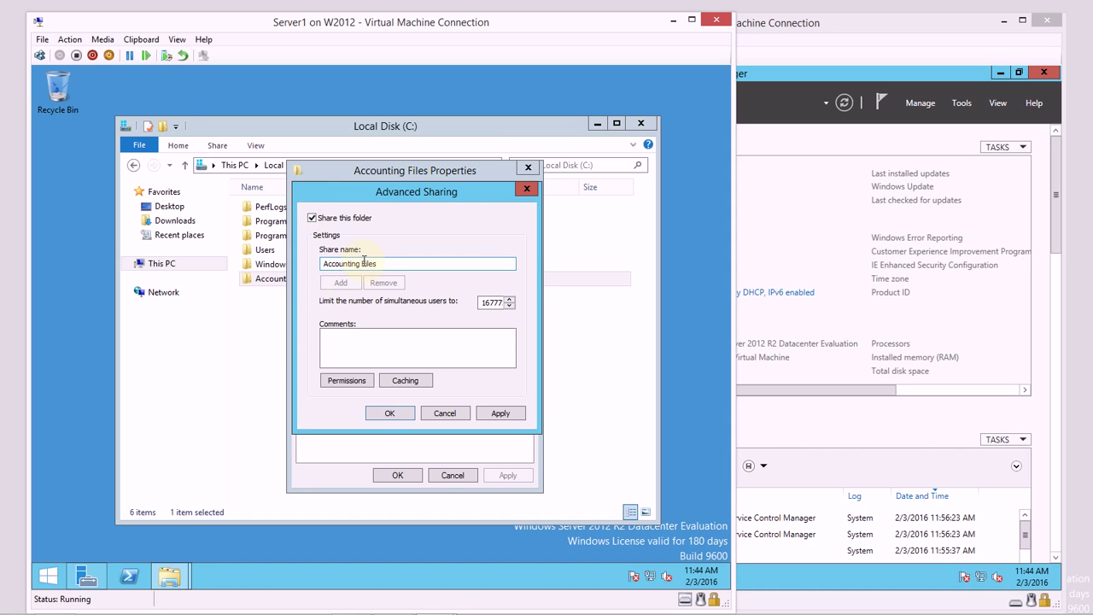
{"action": "left_click", "coordinate": [363, 263]}
{"action": "key", "text": "BackSpace"}
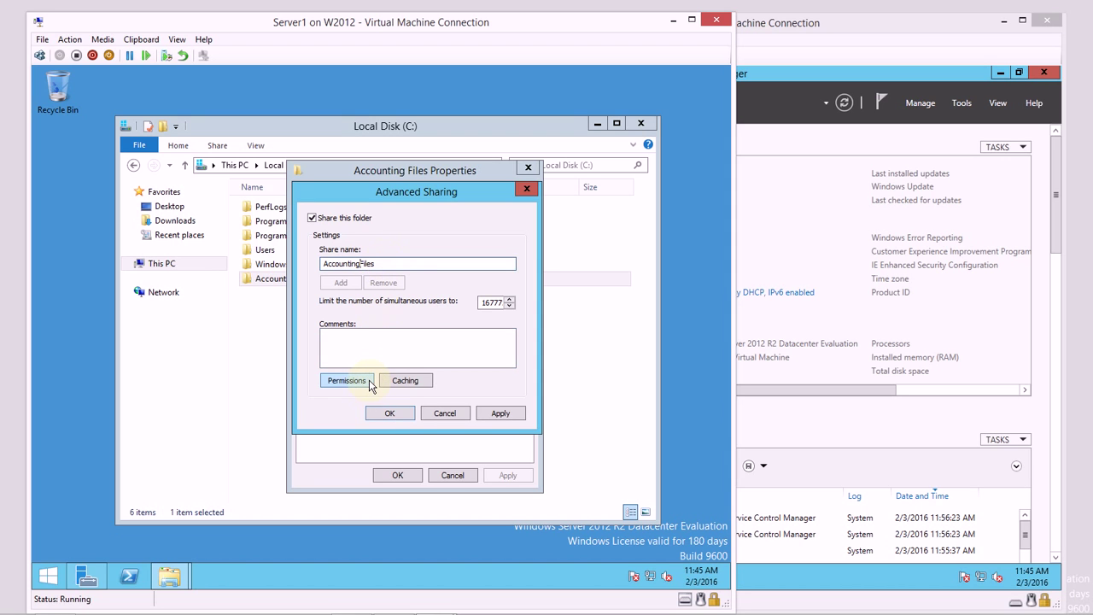
Grant Everyone Full Control on the AccountingFiles share and confirm.
{"action": "left_click", "coordinate": [347, 381]}
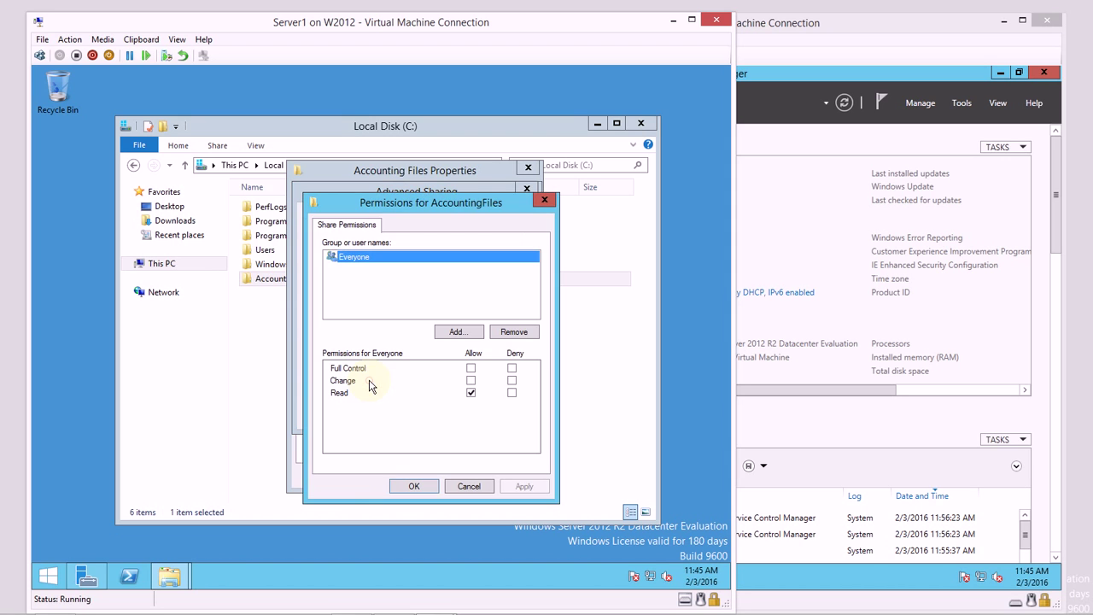
{"action": "left_click", "coordinate": [469, 369]}
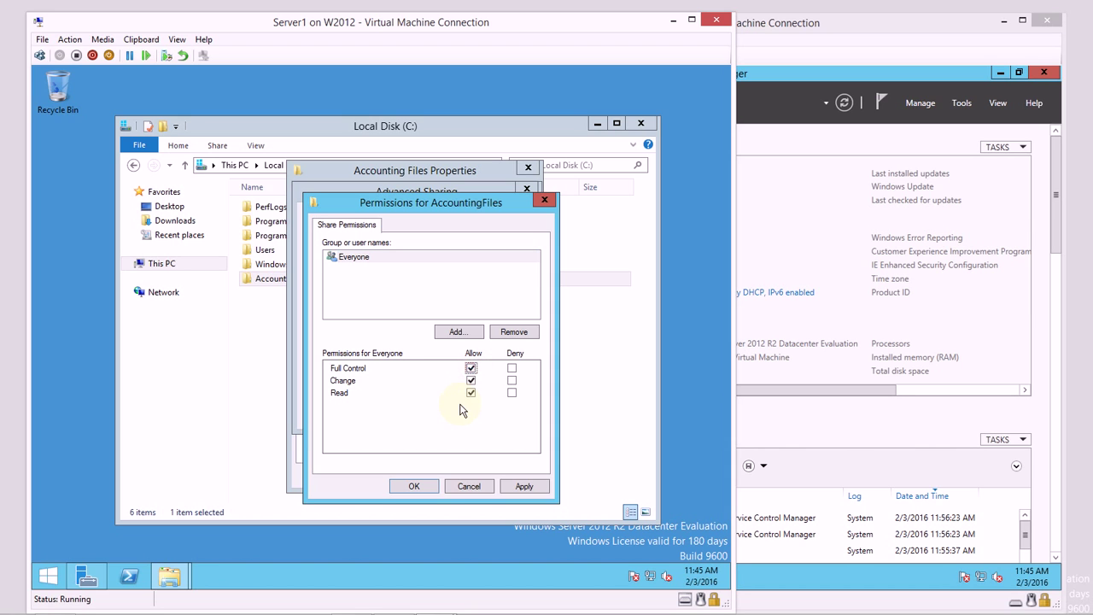
{"action": "left_click", "coordinate": [434, 484]}
{"action": "left_click", "coordinate": [403, 417]}
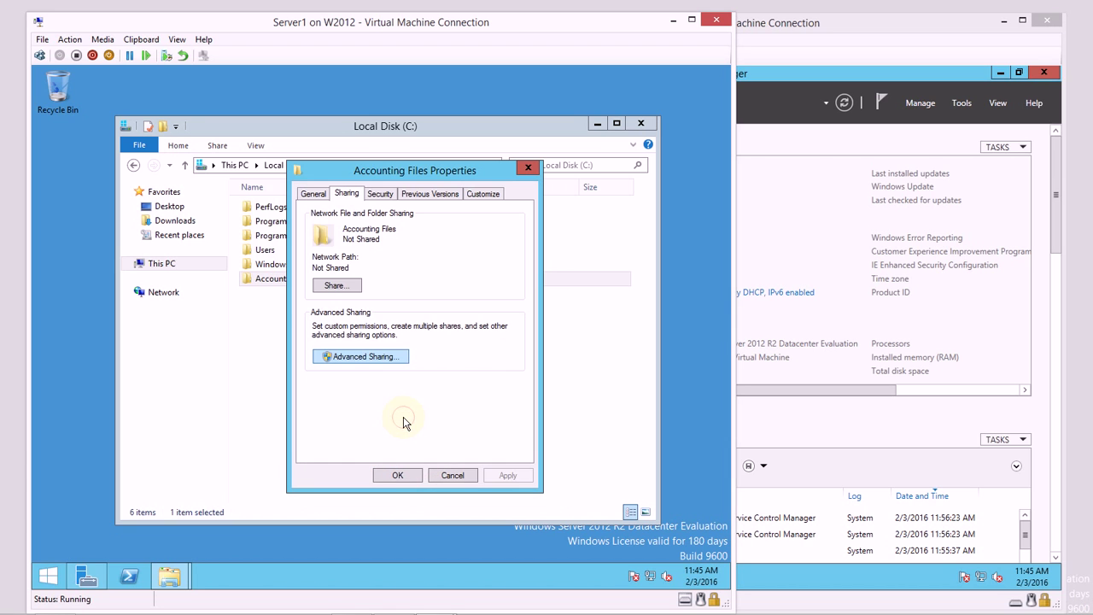
Add the domain group Accounting Files to the folder's Security permissions.
{"action": "left_click", "coordinate": [380, 194]}
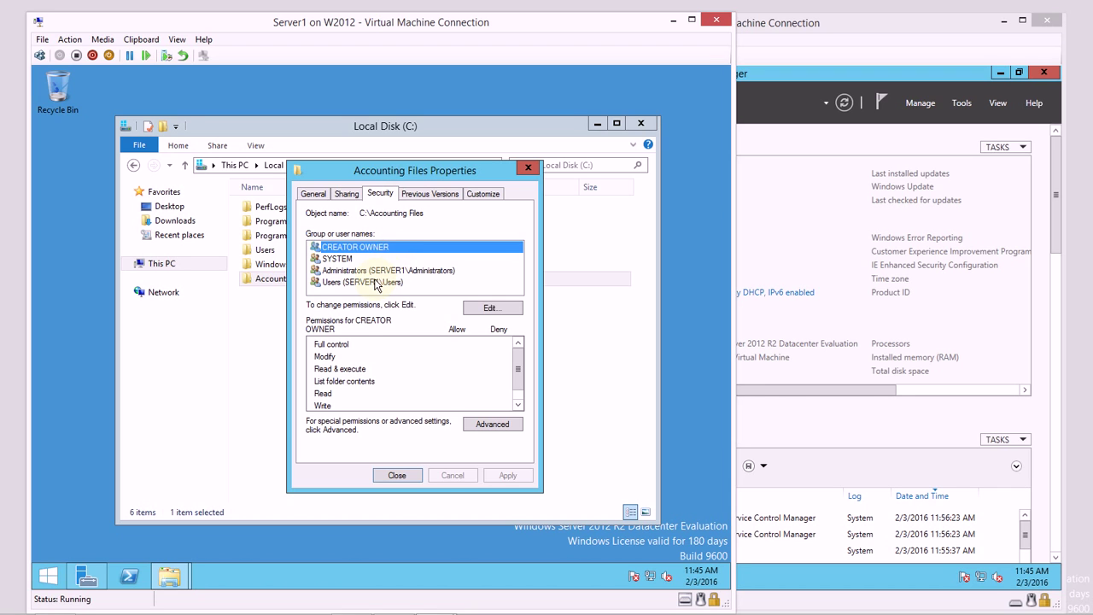
{"action": "left_click", "coordinate": [376, 282]}
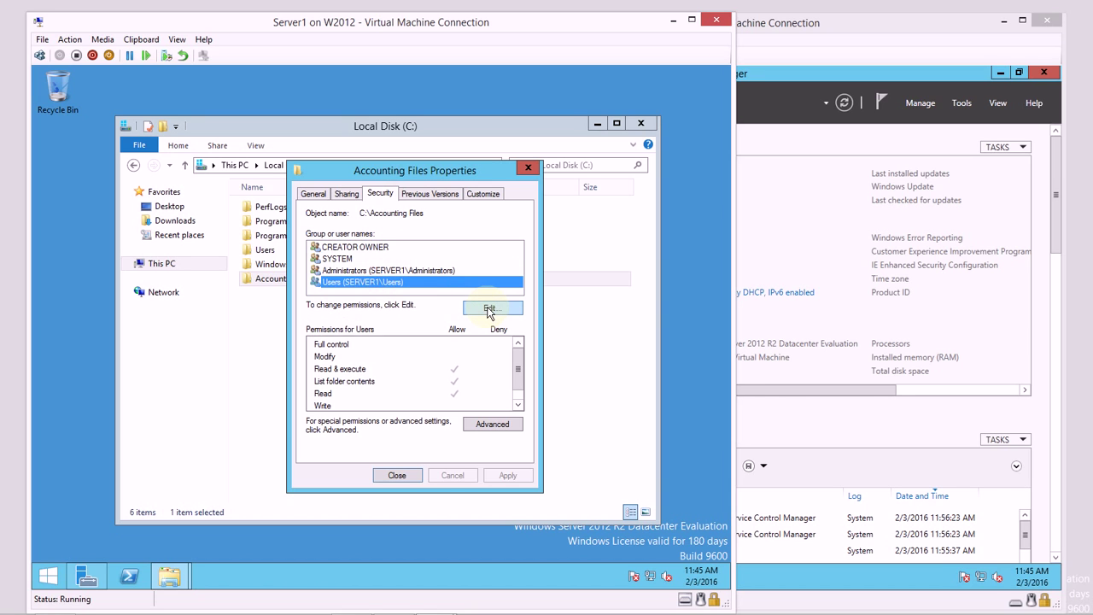
{"action": "left_click", "coordinate": [489, 309]}
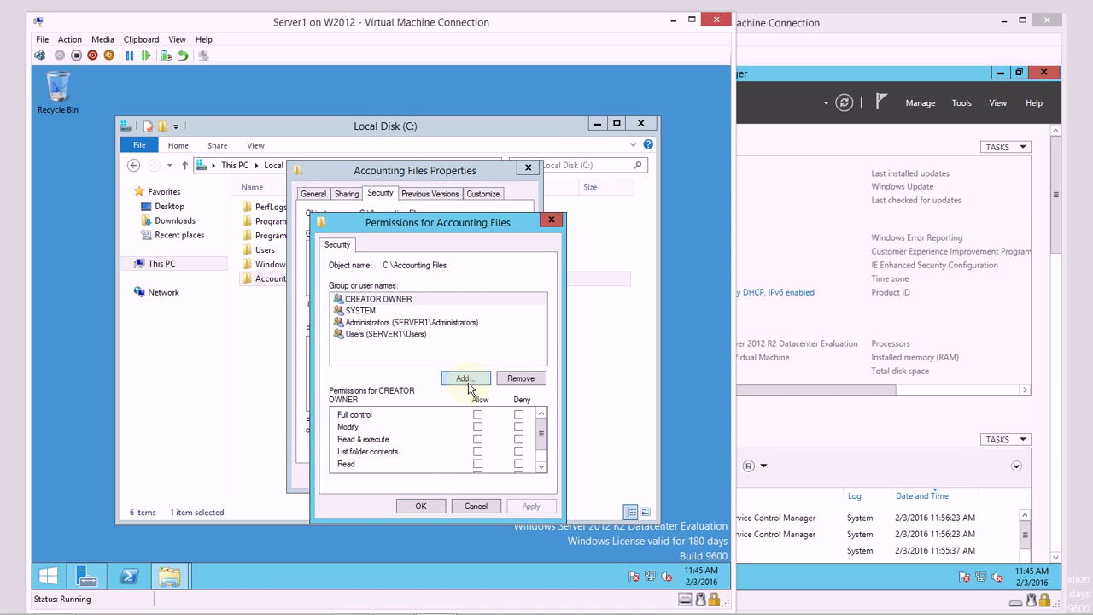
{"action": "left_click", "coordinate": [466, 380]}
{"action": "type", "text": "Accounting"}
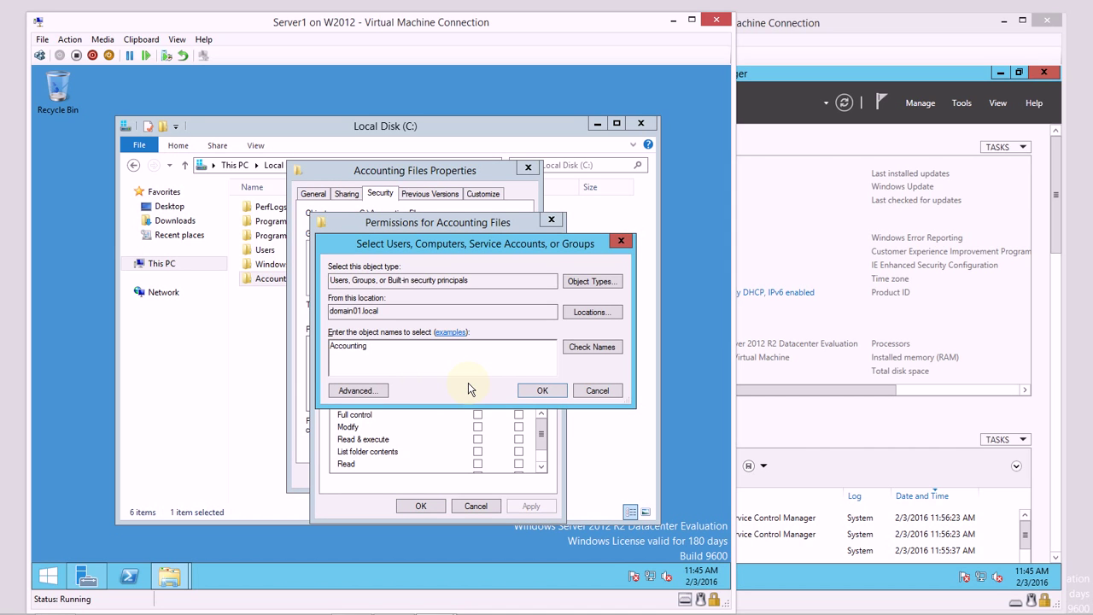
{"action": "left_click", "coordinate": [567, 348]}
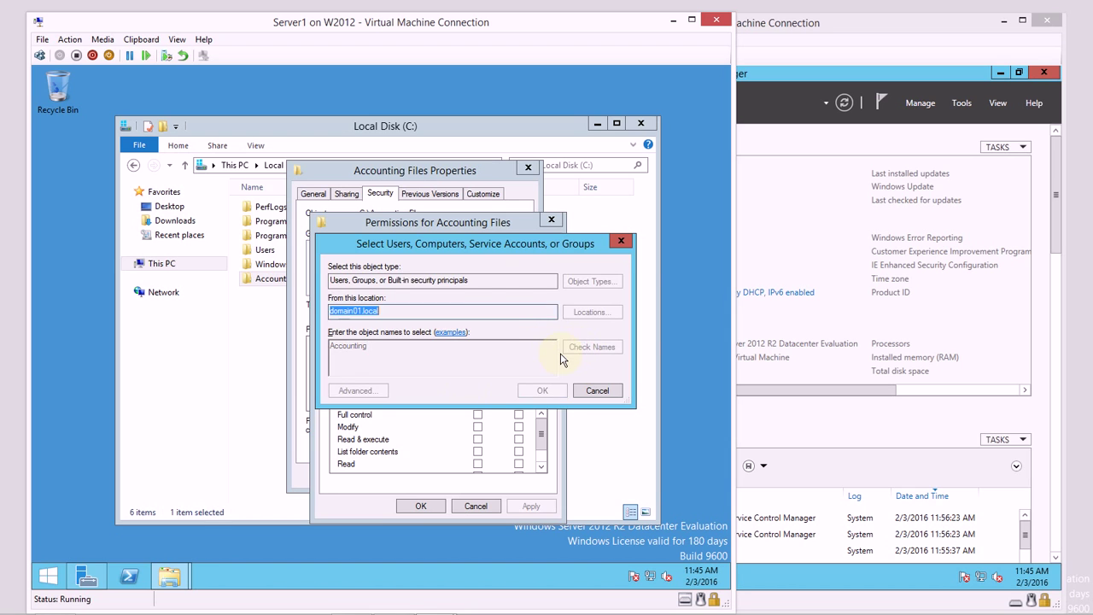
{"action": "left_click", "coordinate": [440, 359]}
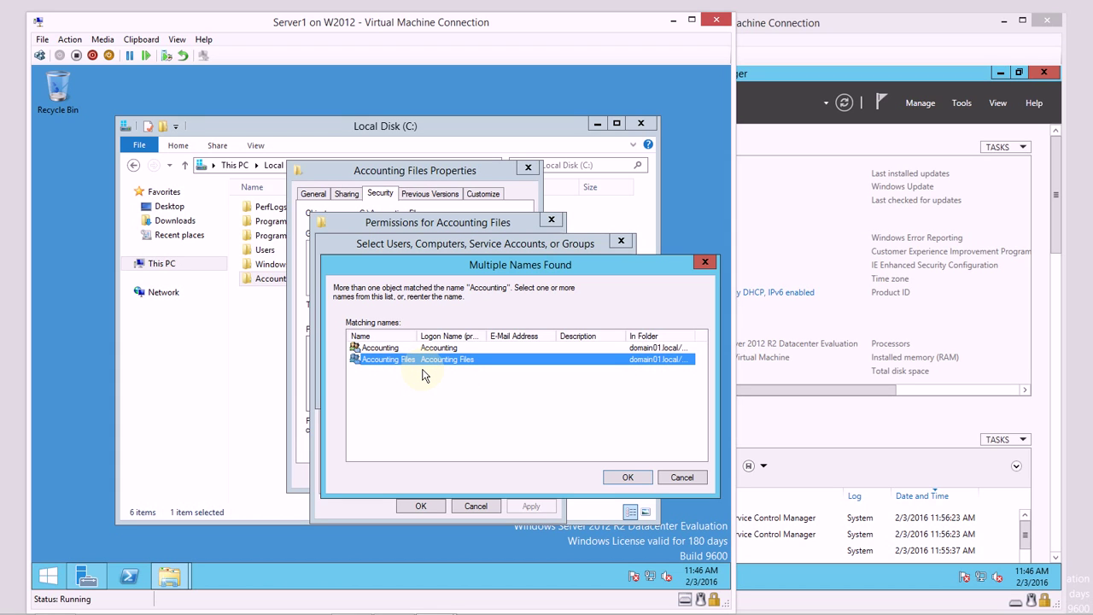
{"action": "left_click", "coordinate": [612, 480]}
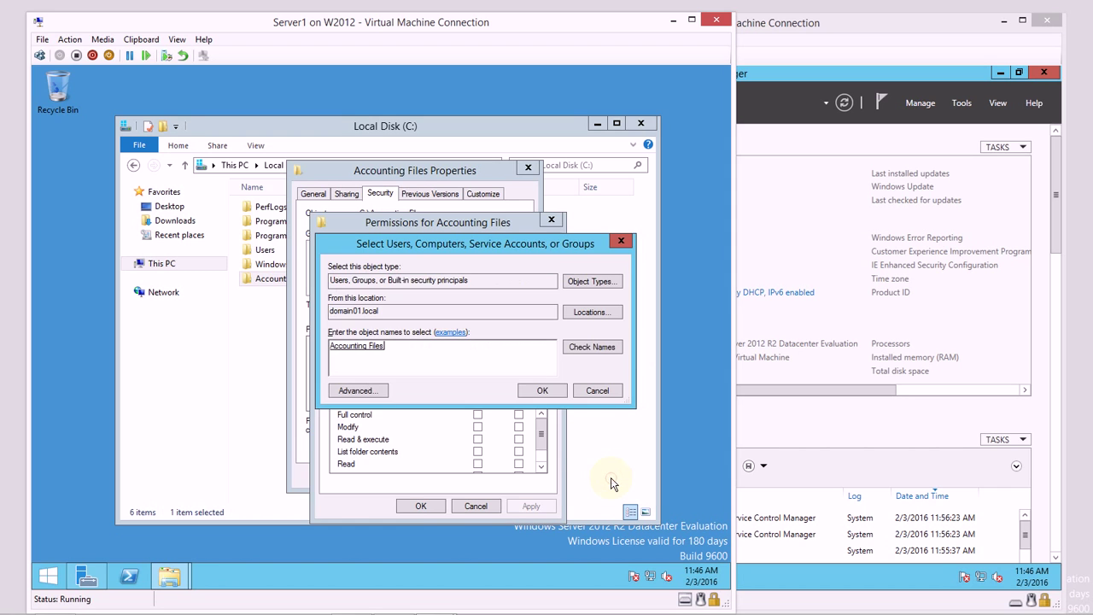
{"action": "left_click", "coordinate": [559, 396]}
Allow the Accounting Files group Modify, apply it, and close the folder properties.
{"action": "left_click", "coordinate": [477, 426]}
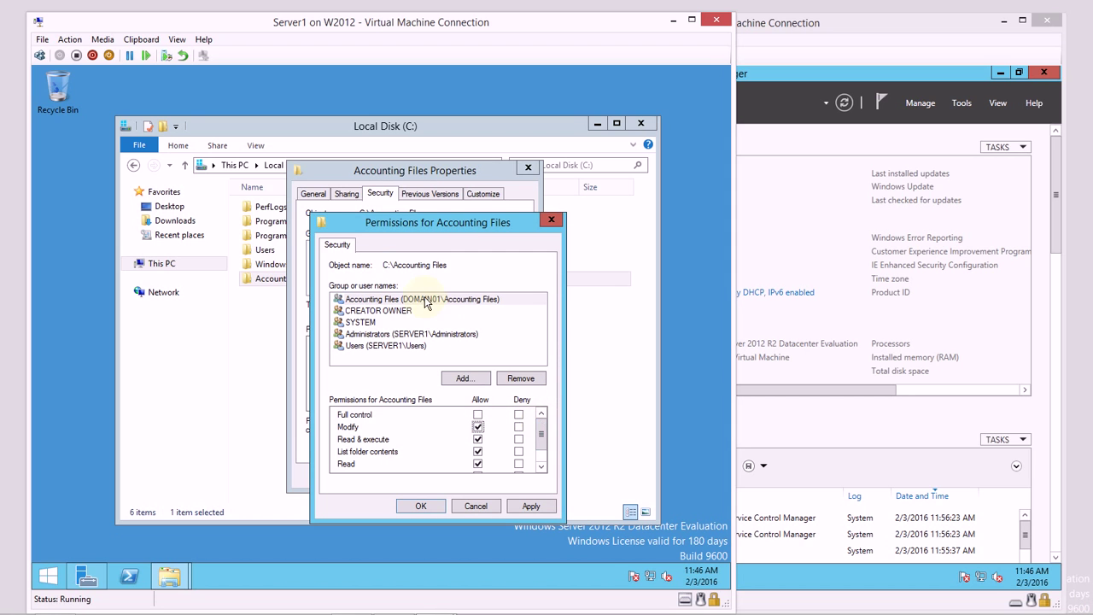
{"action": "mouse_move", "coordinate": [544, 434]}
{"action": "left_mouse_down"}
{"action": "mouse_move", "coordinate": [542, 458]}
{"action": "mouse_move", "coordinate": [544, 419]}
{"action": "left_mouse_up"}
{"action": "left_click", "coordinate": [421, 505]}
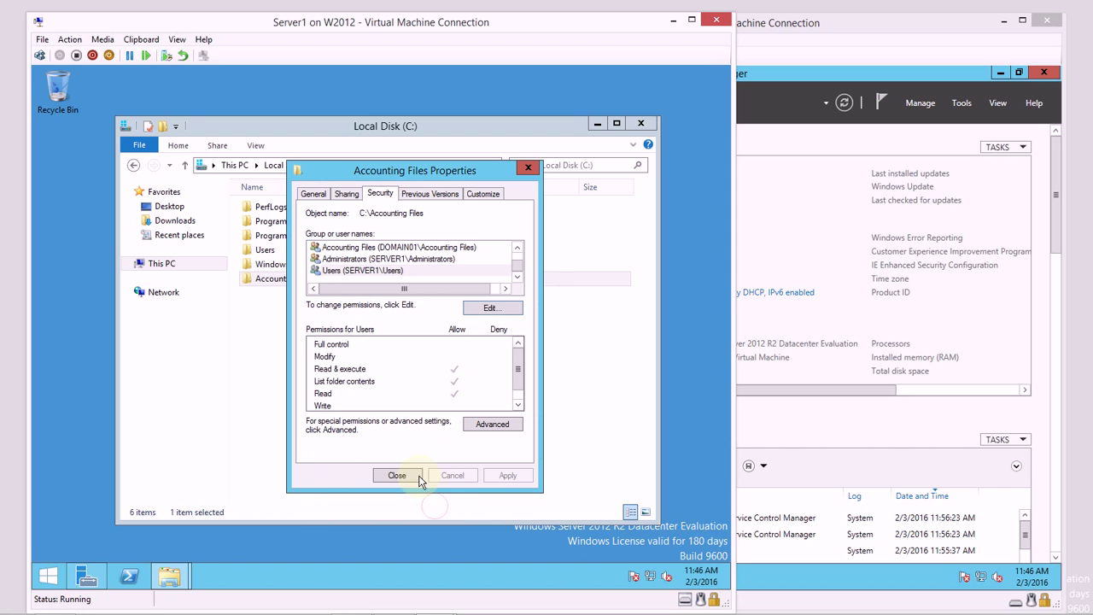
{"action": "left_click", "coordinate": [414, 478]}
{"action": "left_click", "coordinate": [357, 359]}
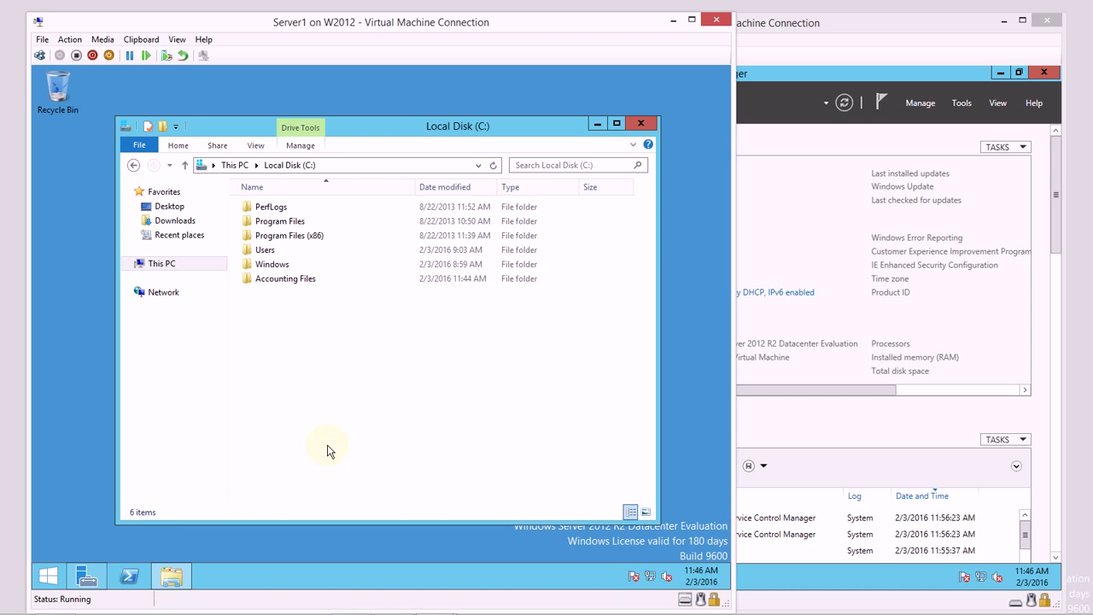
Sign out of Server2.
{"action": "left_click", "coordinate": [83, 577]}
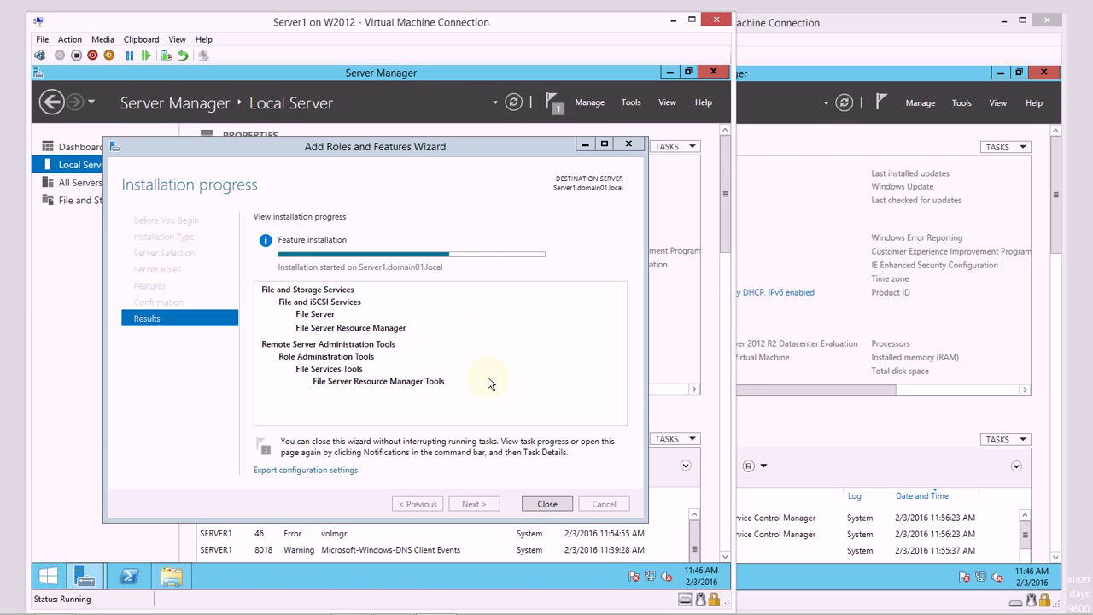
{"action": "left_click", "coordinate": [807, 431]}
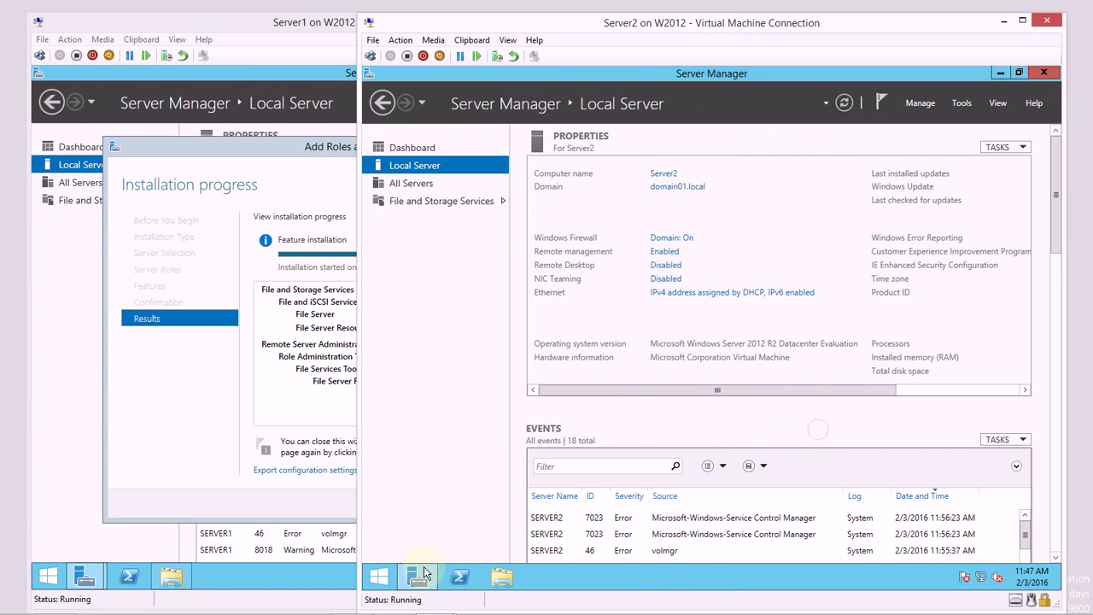
{"action": "right_click", "coordinate": [382, 582]}
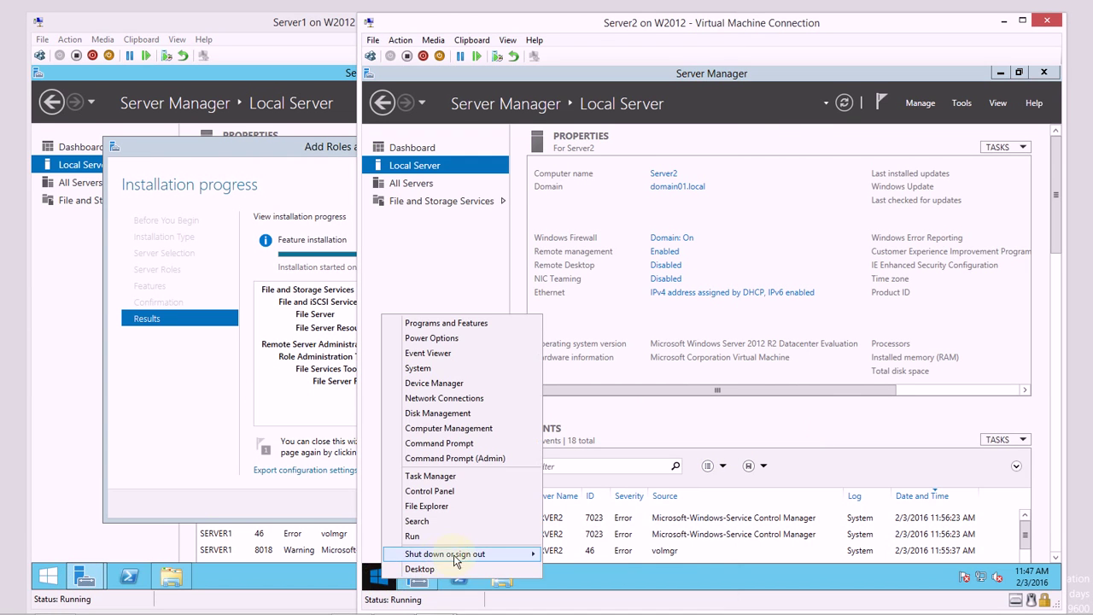
{"action": "mouse_move", "coordinate": [529, 559]}
{"action": "left_click", "coordinate": [581, 524]}
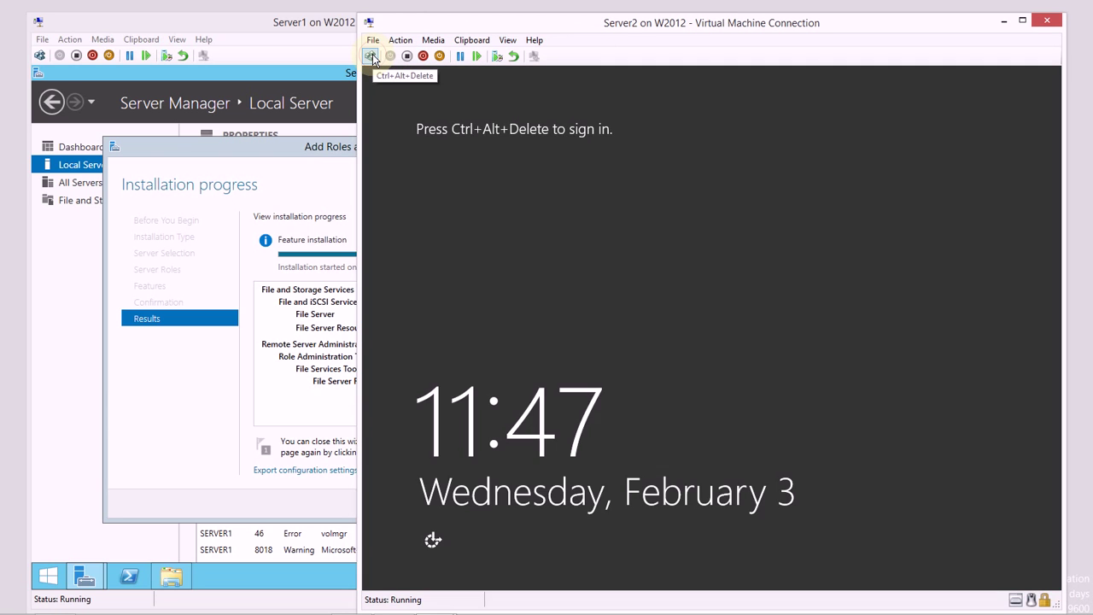
Sign back in on Server2 as a different domain user via Other user.
{"action": "left_click", "coordinate": [371, 55]}
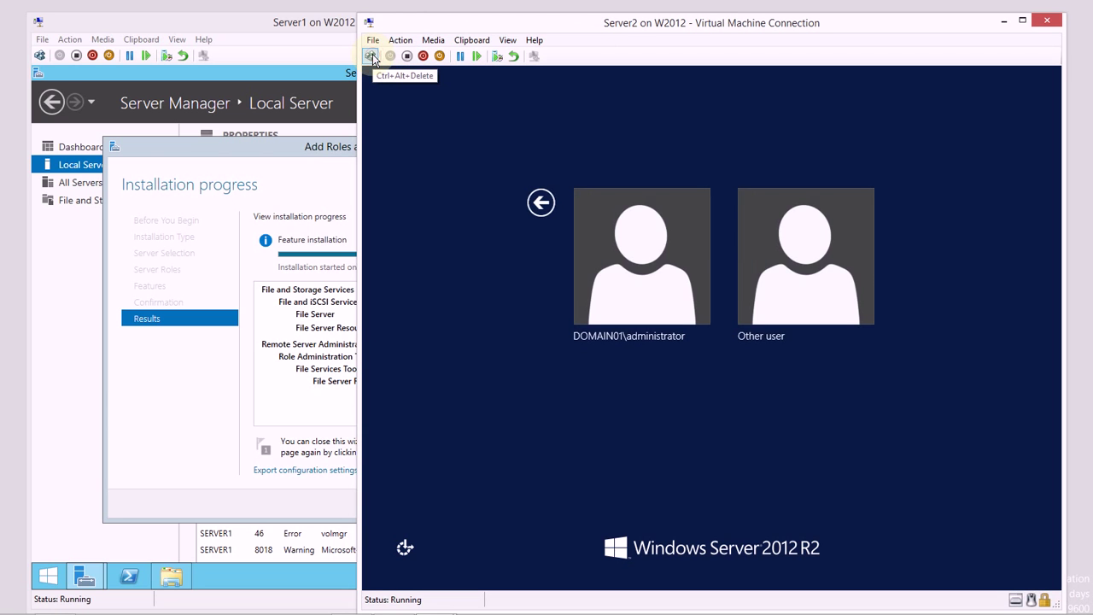
{"action": "left_click", "coordinate": [777, 247]}
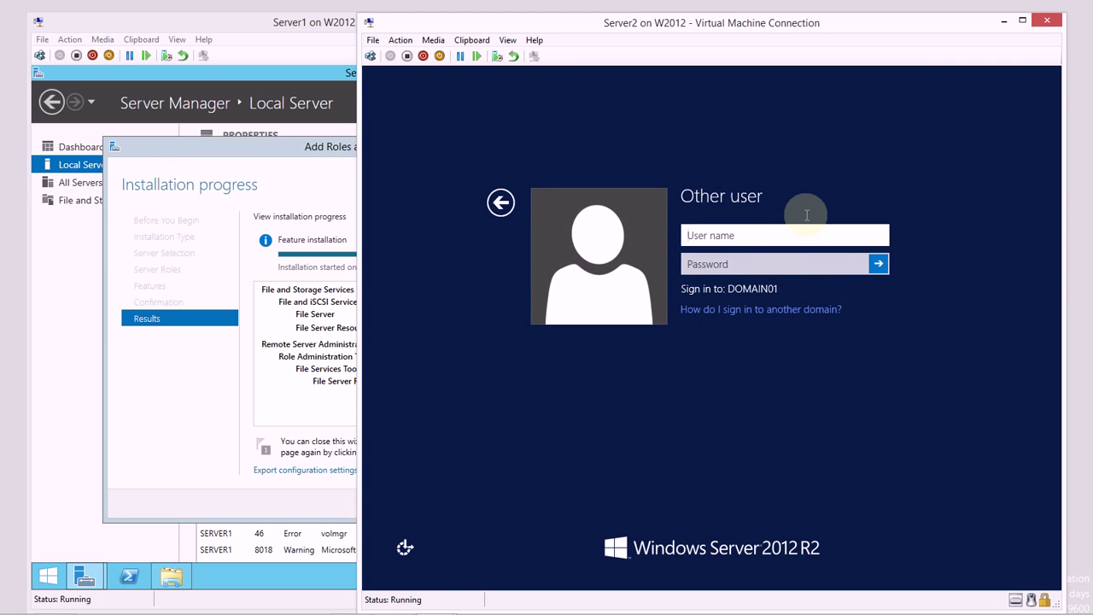
{"action": "type", "text": "bob"}
{"action": "key", "text": "Return"}
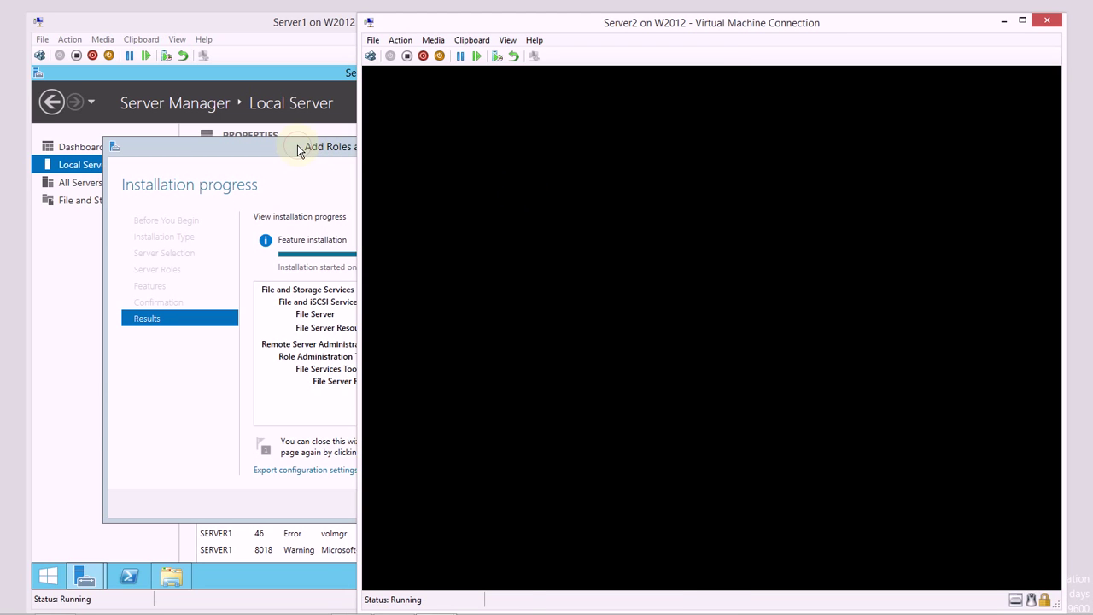
{"action": "left_click", "coordinate": [297, 147]}
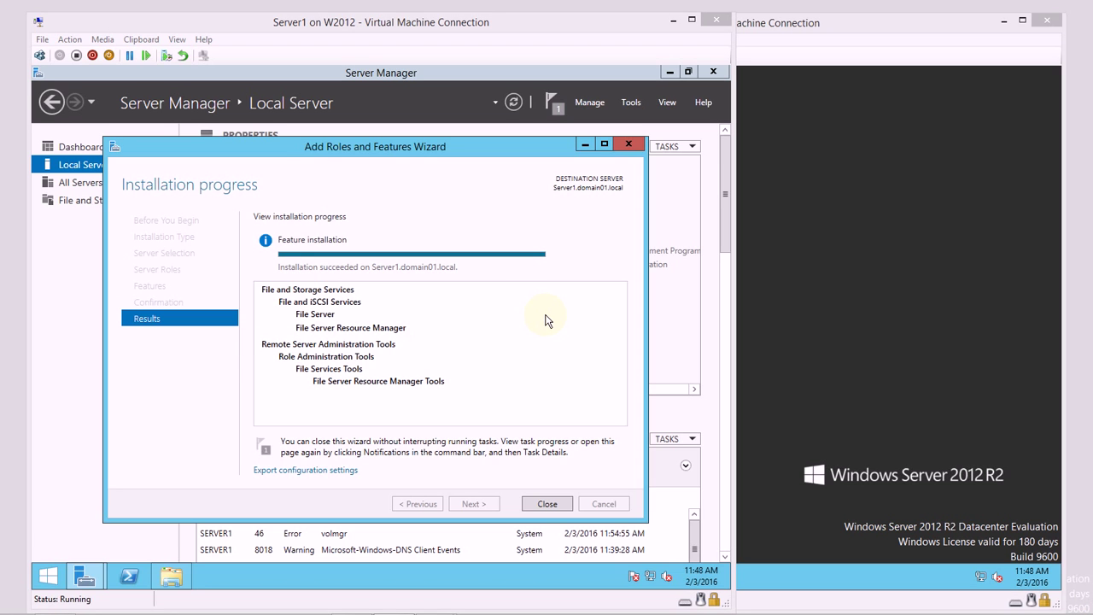
Close Server1's completed installation wizard and launch File Server Resource Manager from Tools.
{"action": "left_click", "coordinate": [916, 342]}
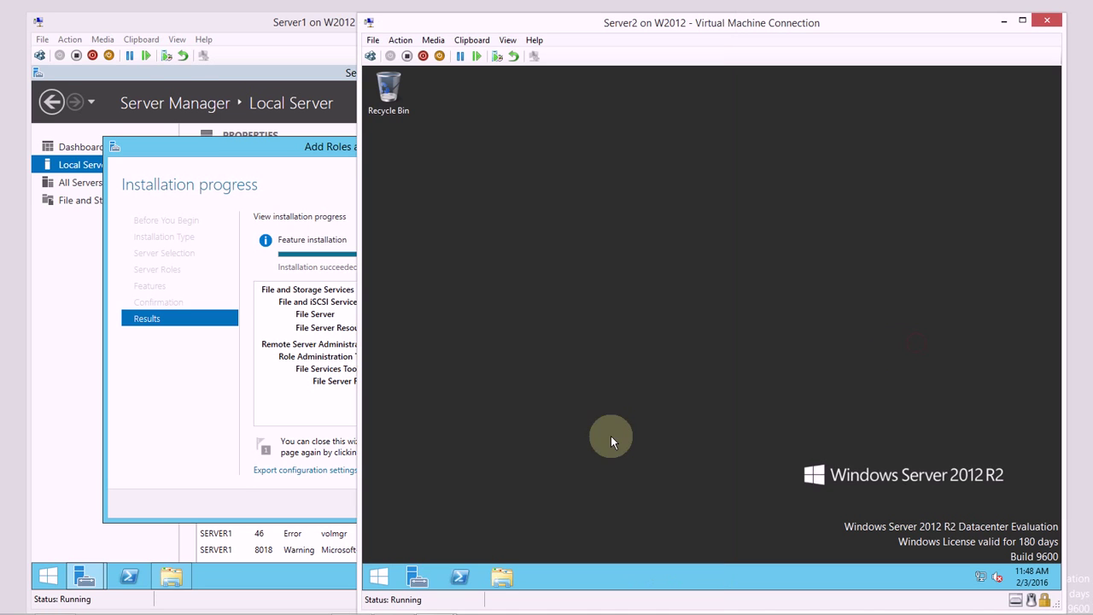
{"action": "left_click", "coordinate": [168, 480]}
{"action": "left_click", "coordinate": [533, 506]}
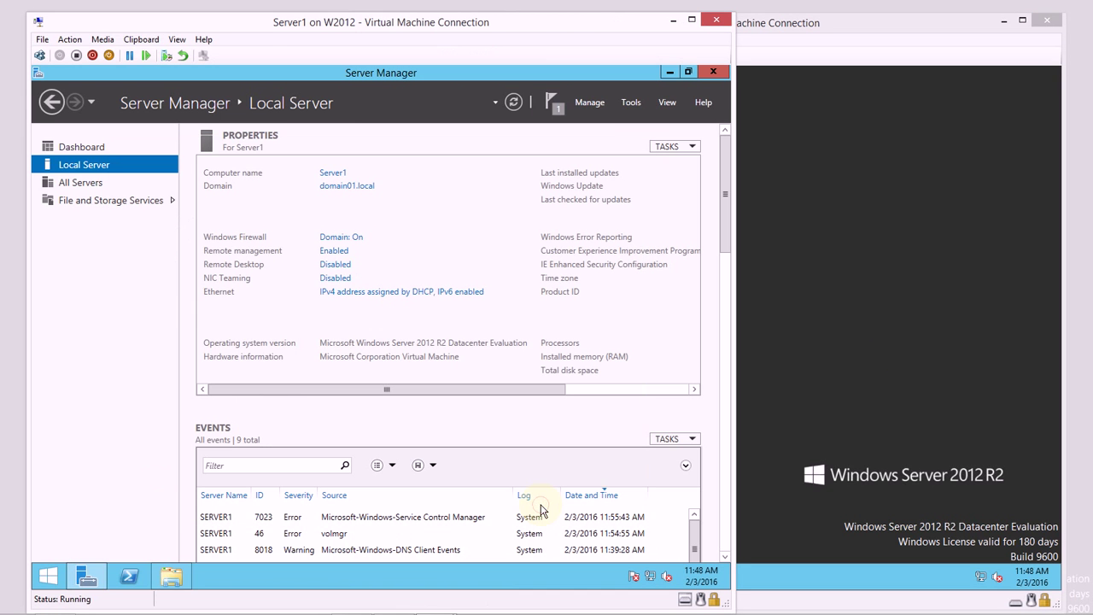
{"action": "left_click", "coordinate": [631, 102]}
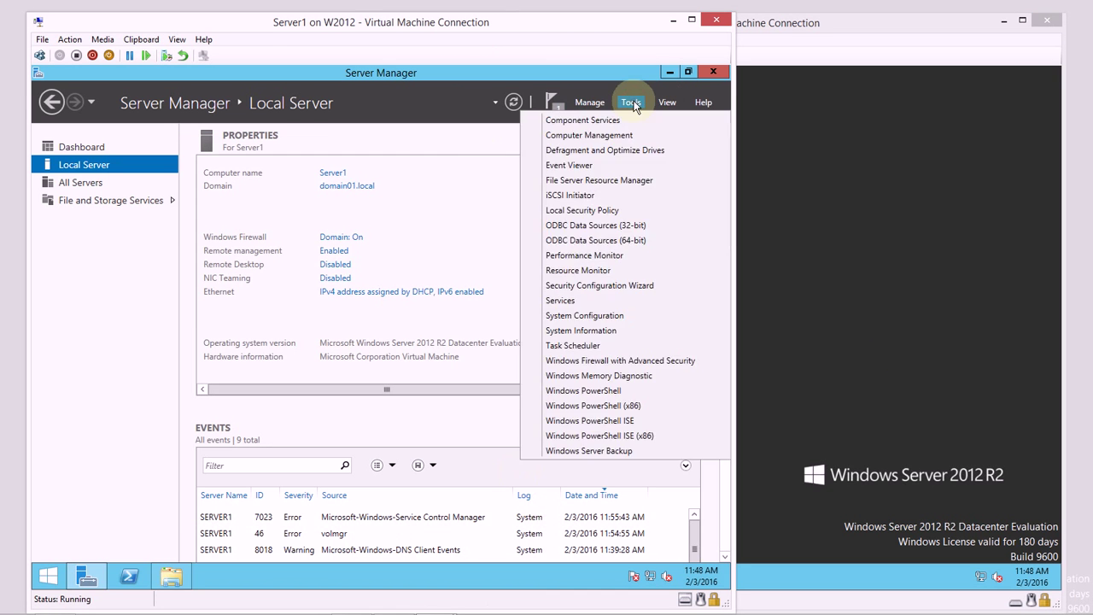
{"action": "left_click", "coordinate": [621, 181]}
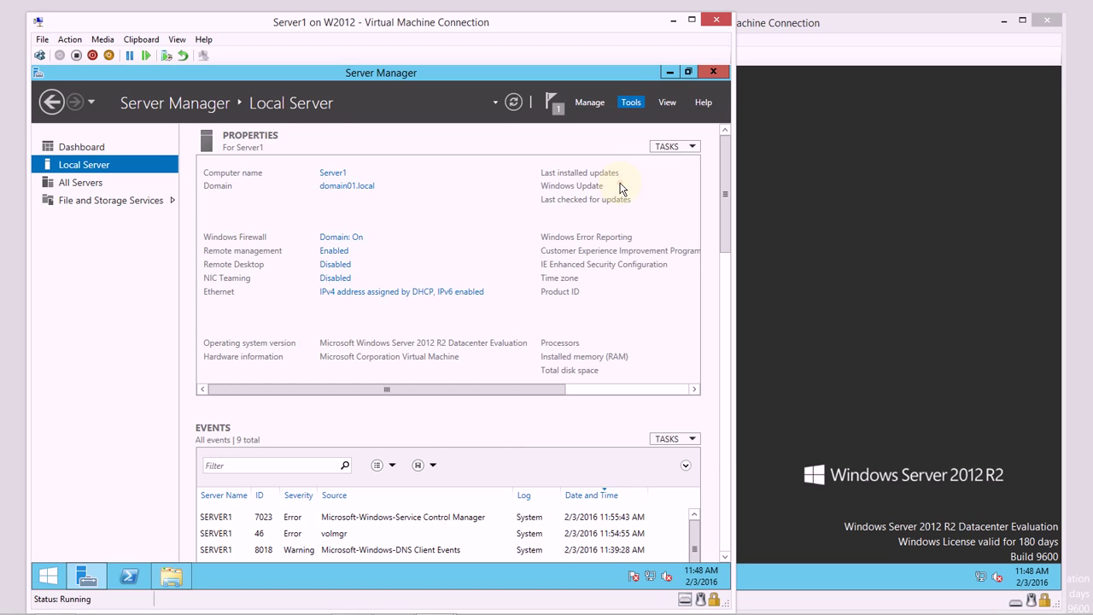
On Server2, open \\server1\accountingfiles and create a text document named 'test file'.
{"action": "left_click", "coordinate": [815, 286]}
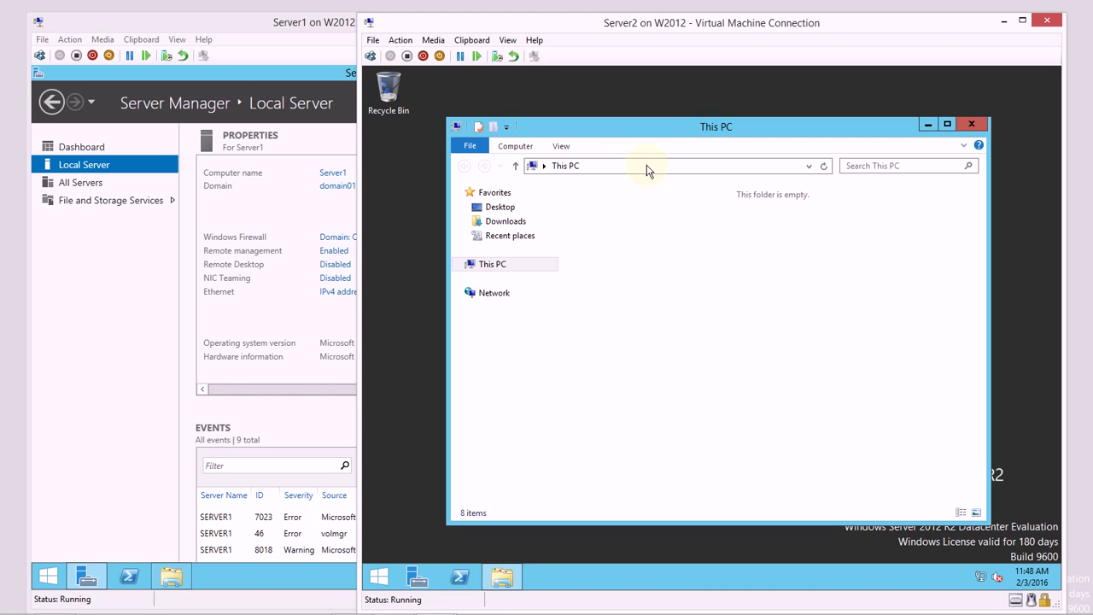
{"action": "left_click", "coordinate": [661, 167]}
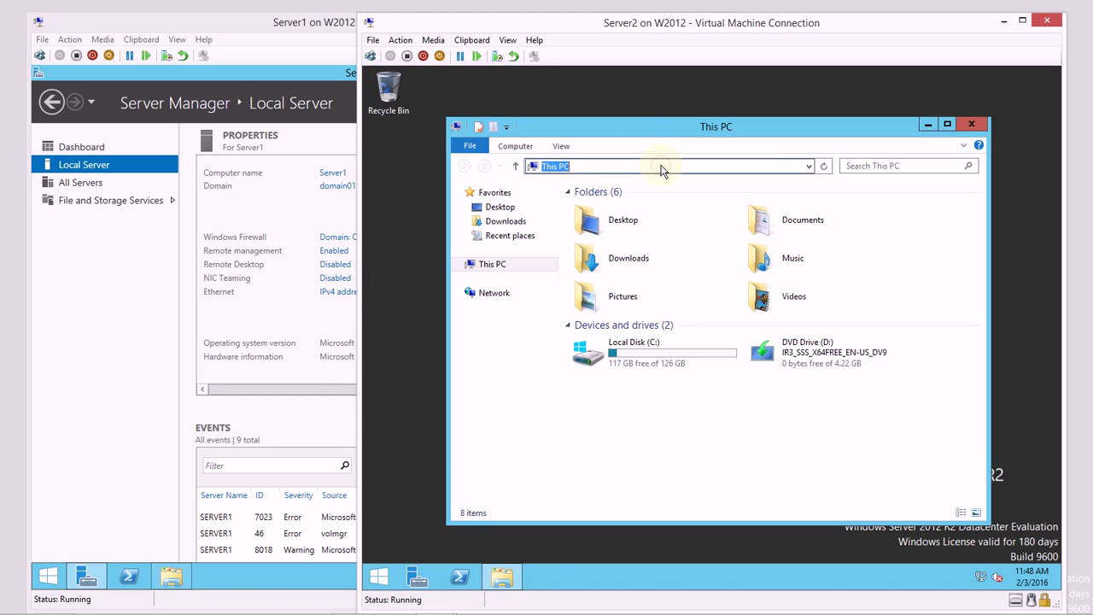
{"action": "type", "text": "\\\\server1"}
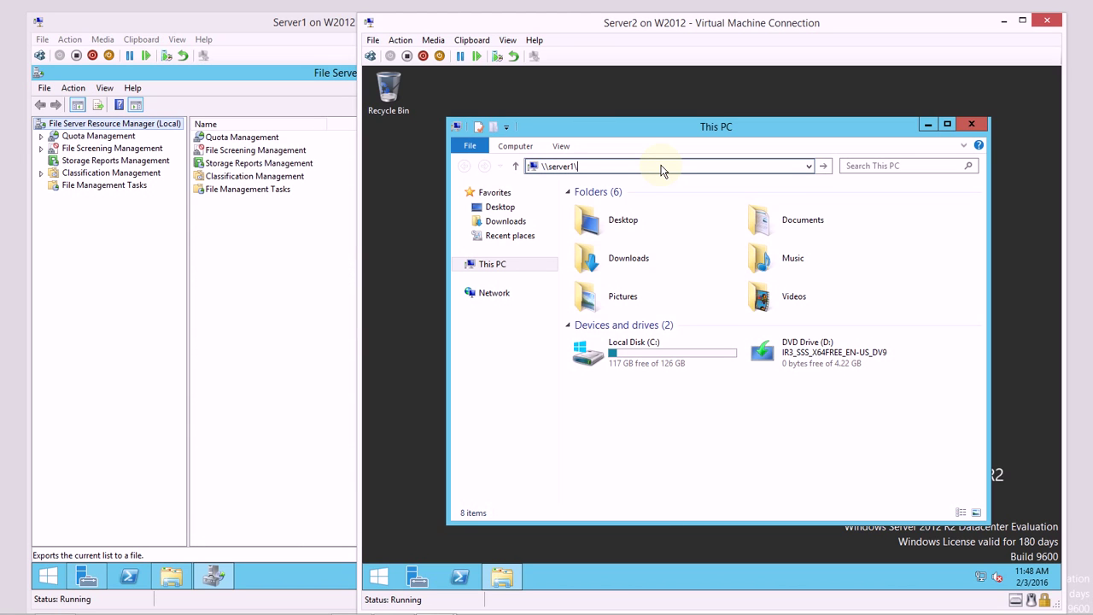
{"action": "type", "text": "\\accountingfiles"}
{"action": "key", "text": "Return"}
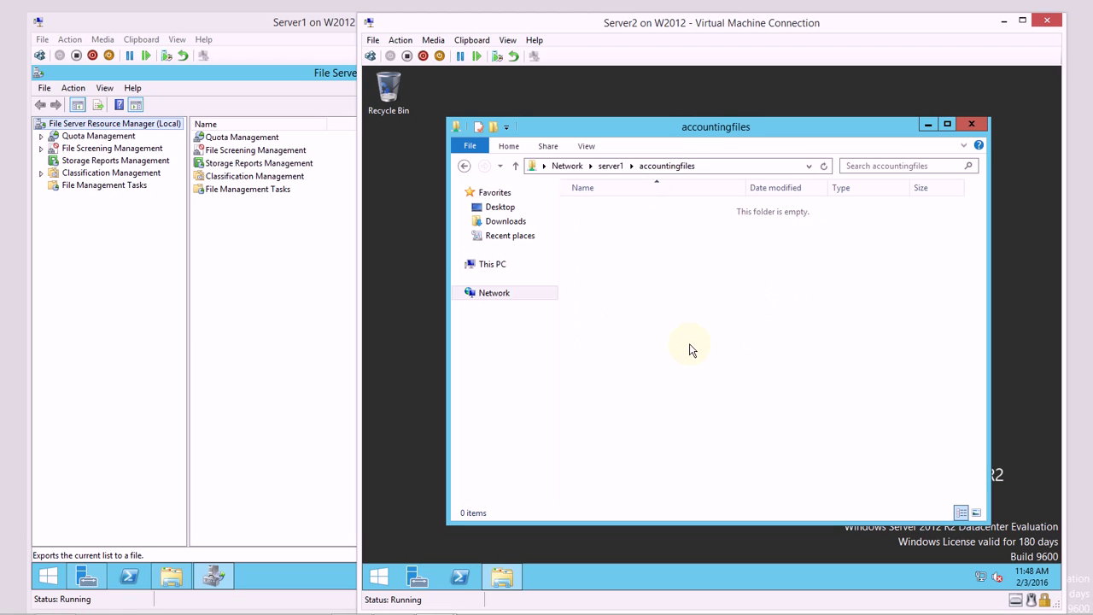
{"action": "right_click", "coordinate": [682, 334]}
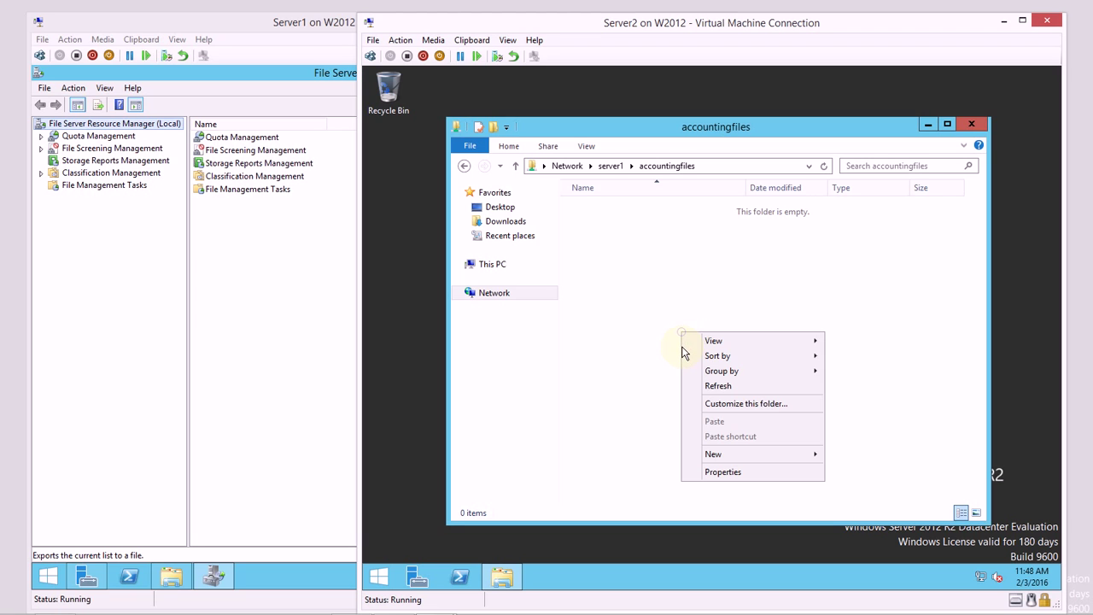
{"action": "mouse_move", "coordinate": [719, 455]}
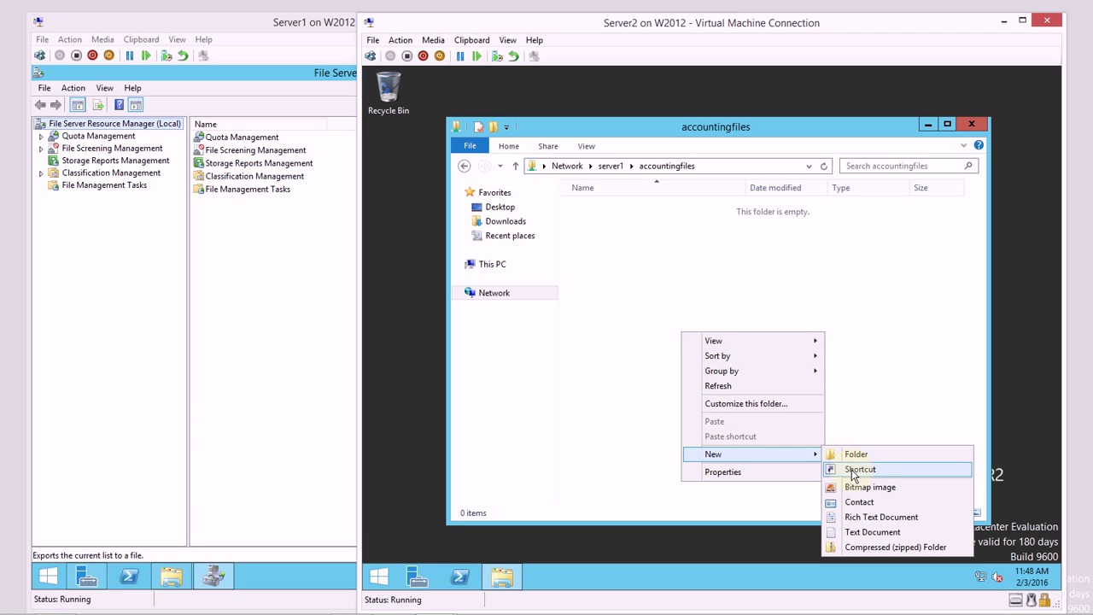
{"action": "left_click", "coordinate": [854, 532]}
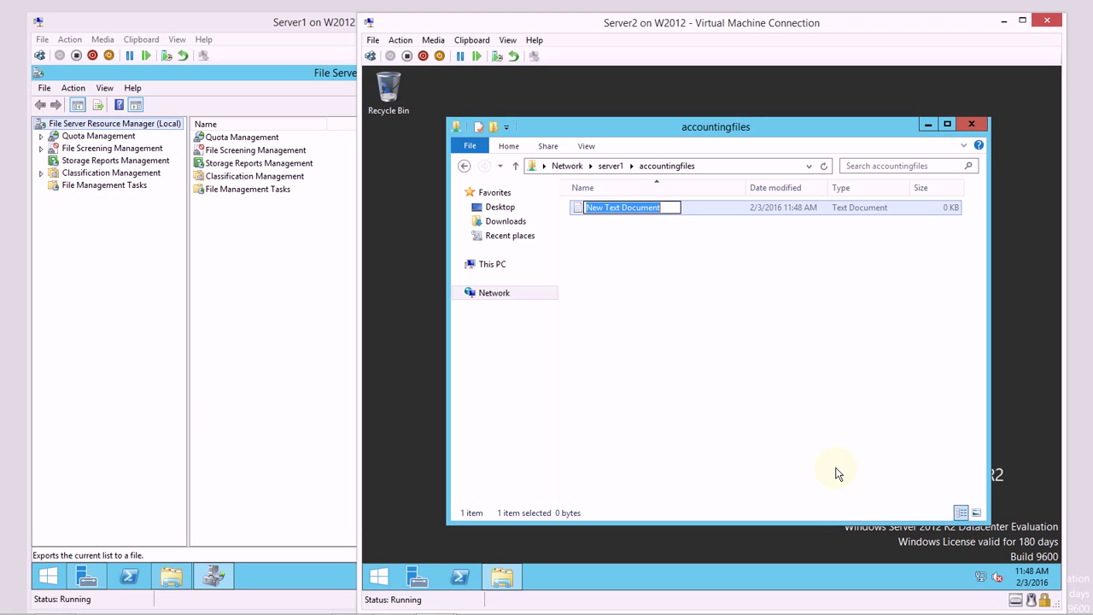
{"action": "type", "text": "test file"}
{"action": "key", "text": "Return"}
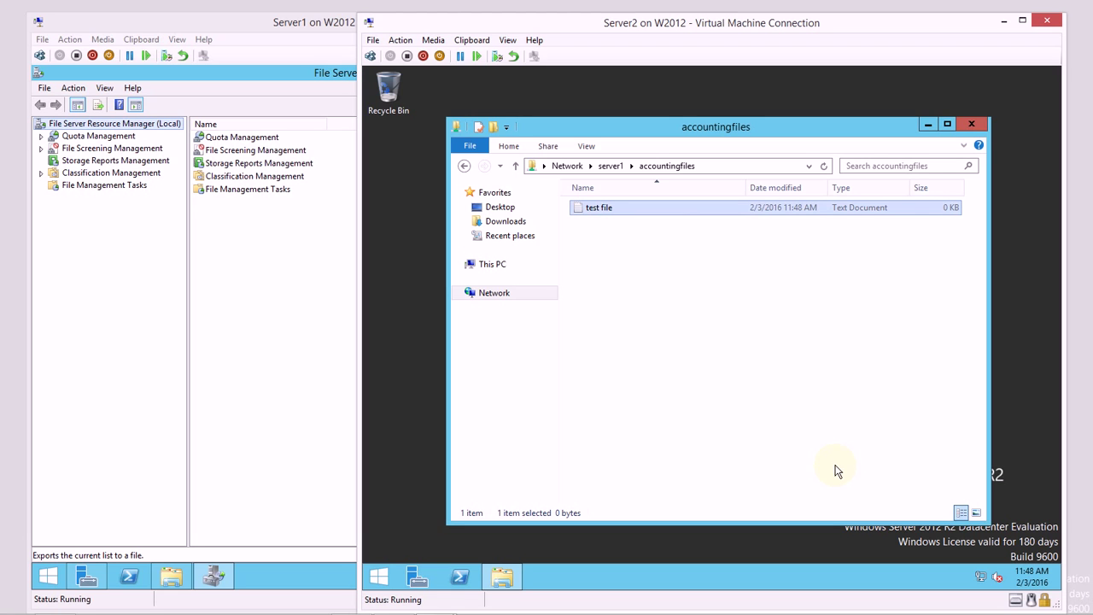
Type 'modify' into test file and save it.
{"action": "double_click", "coordinate": [608, 207]}
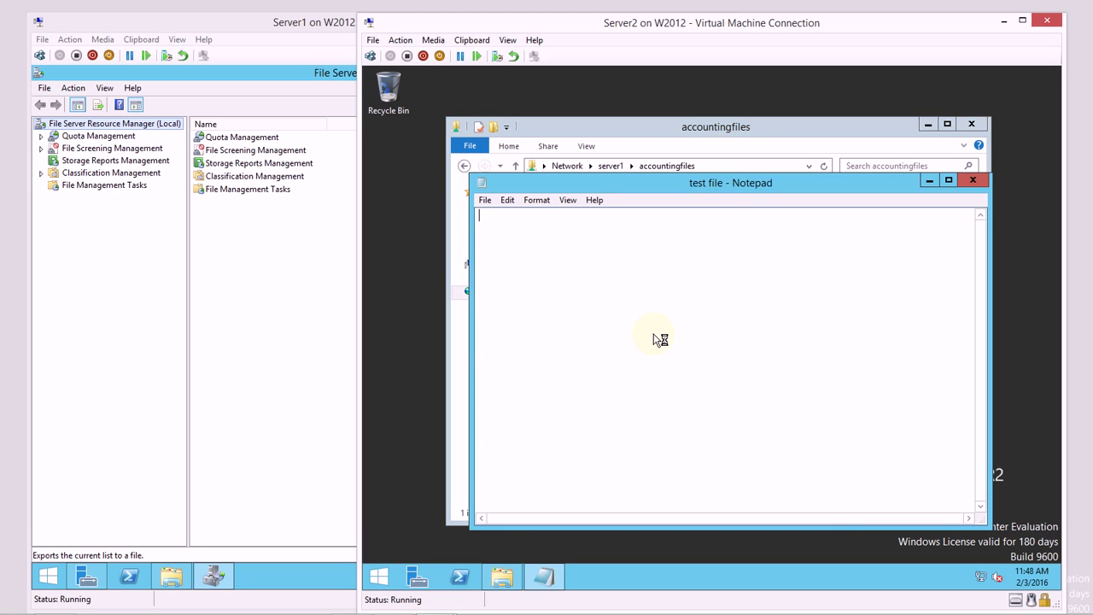
{"action": "type", "text": "modify"}
{"action": "left_click", "coordinate": [973, 180]}
{"action": "left_click", "coordinate": [680, 330]}
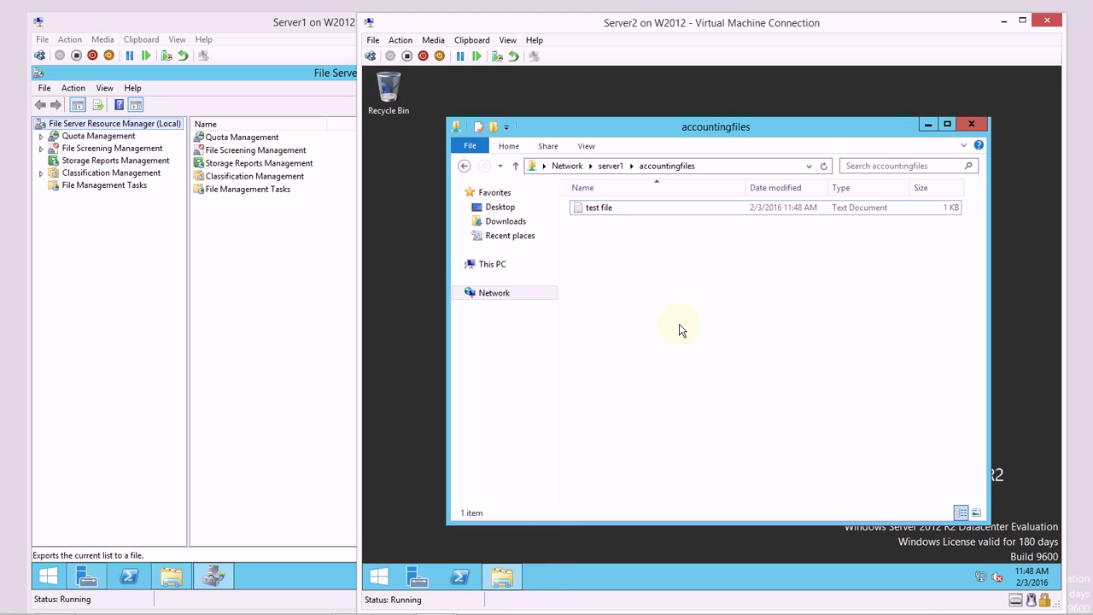
Check test file appears in Server1's Accounting Files folder and Server2's share, then return to FSRM.
{"action": "left_click", "coordinate": [170, 579]}
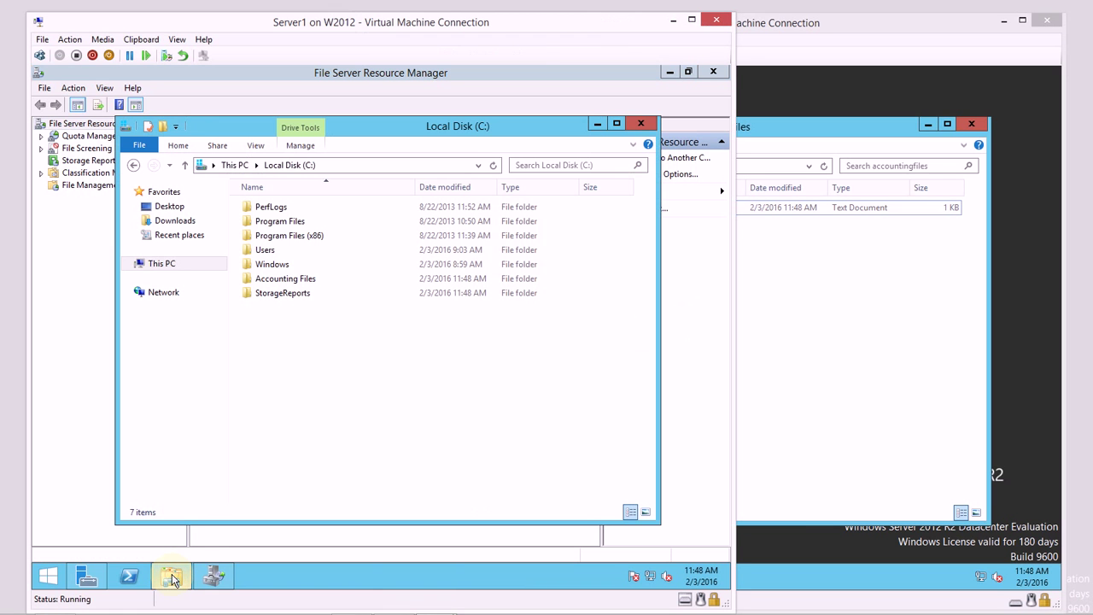
{"action": "double_click", "coordinate": [300, 278]}
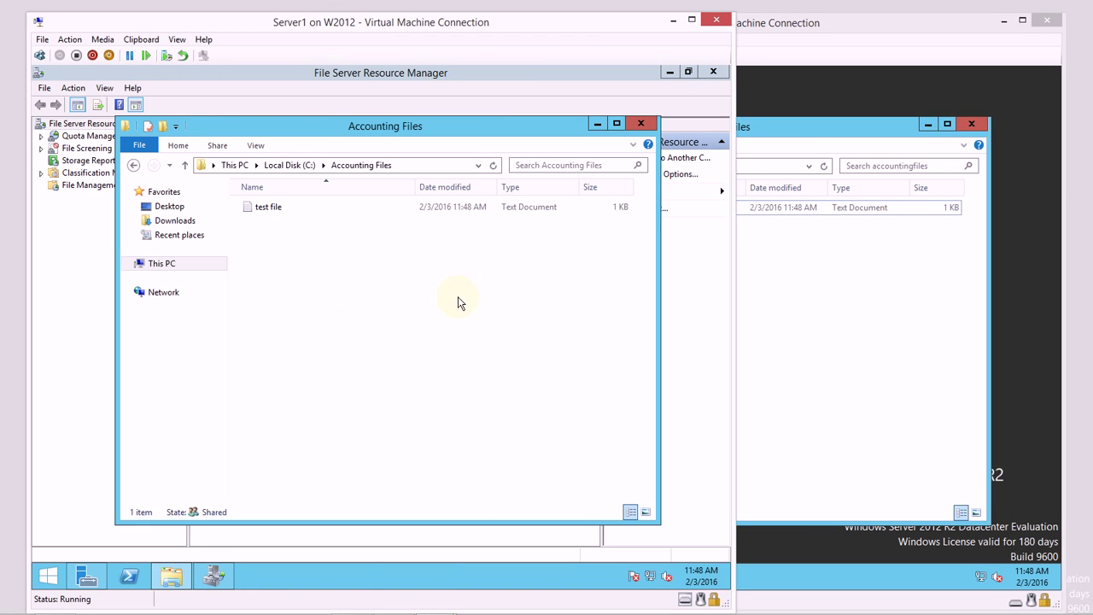
{"action": "left_click", "coordinate": [830, 333]}
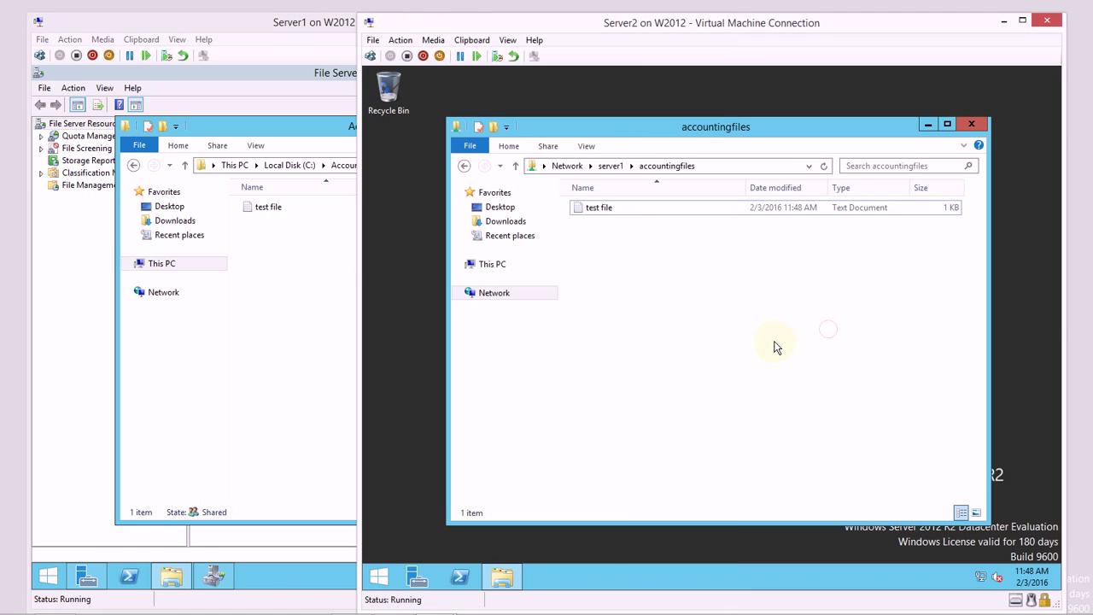
{"action": "left_click", "coordinate": [78, 280]}
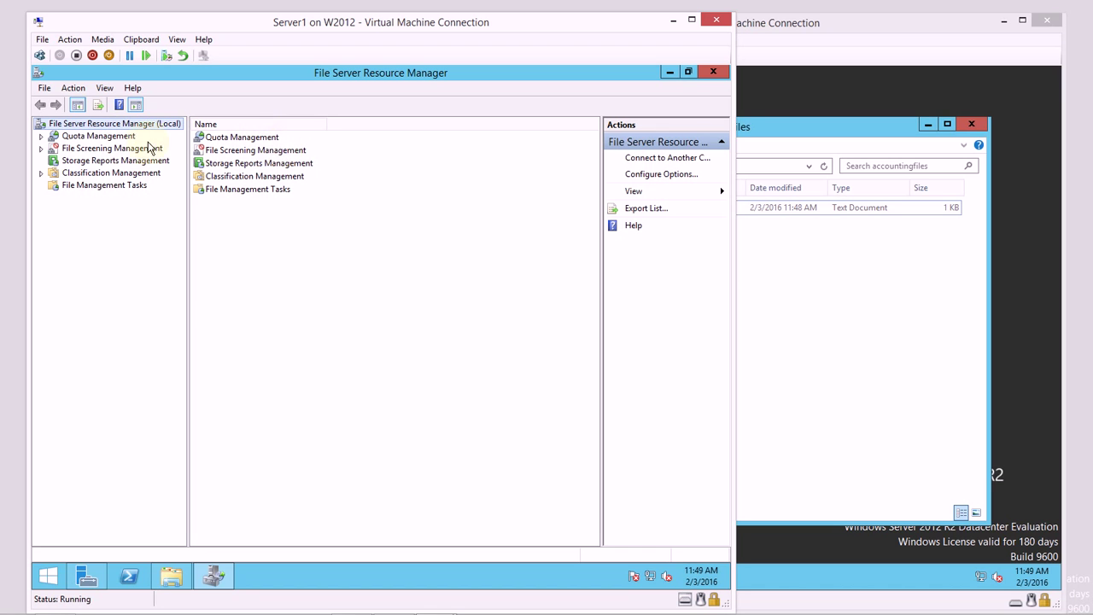
Expand Quota Management and select Quota Templates.
{"action": "left_click", "coordinate": [41, 137]}
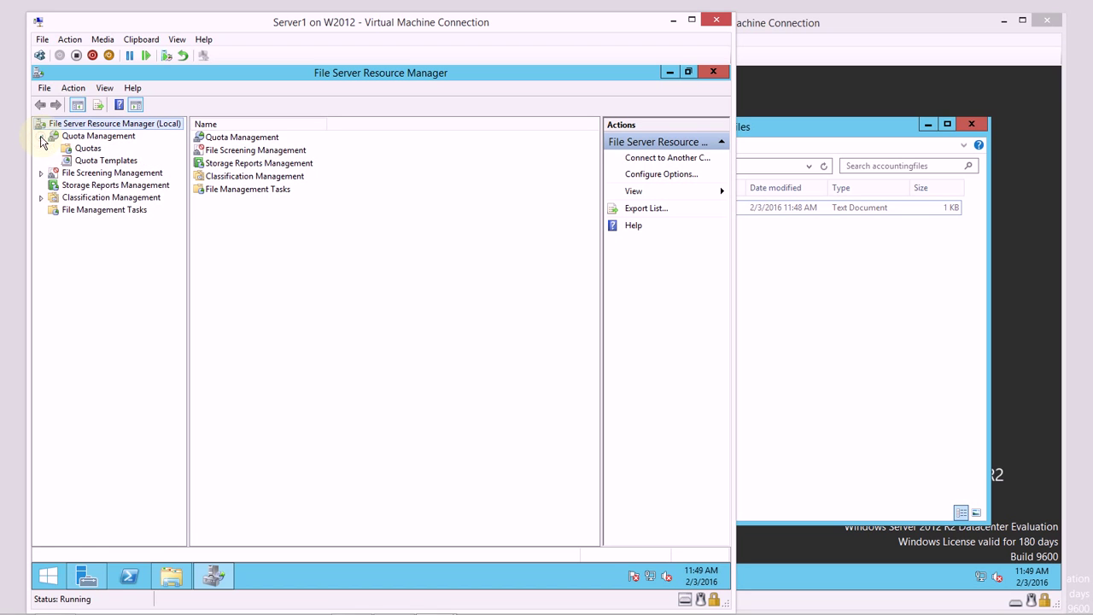
{"action": "left_click", "coordinate": [102, 161]}
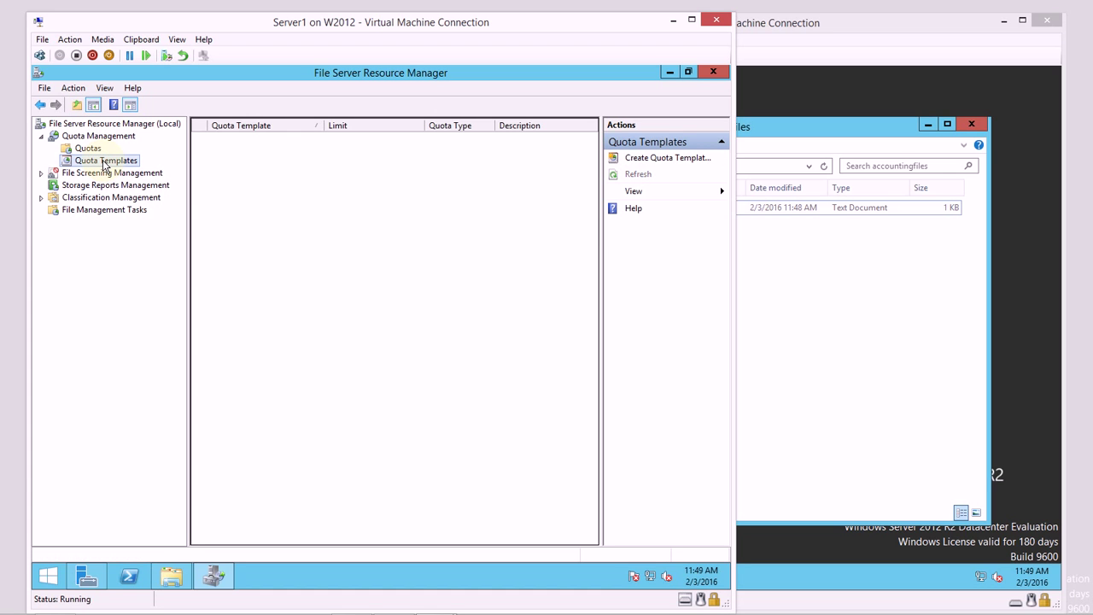
Create a quota template named for the user with a 1 KB space limit.
{"action": "right_click", "coordinate": [104, 162]}
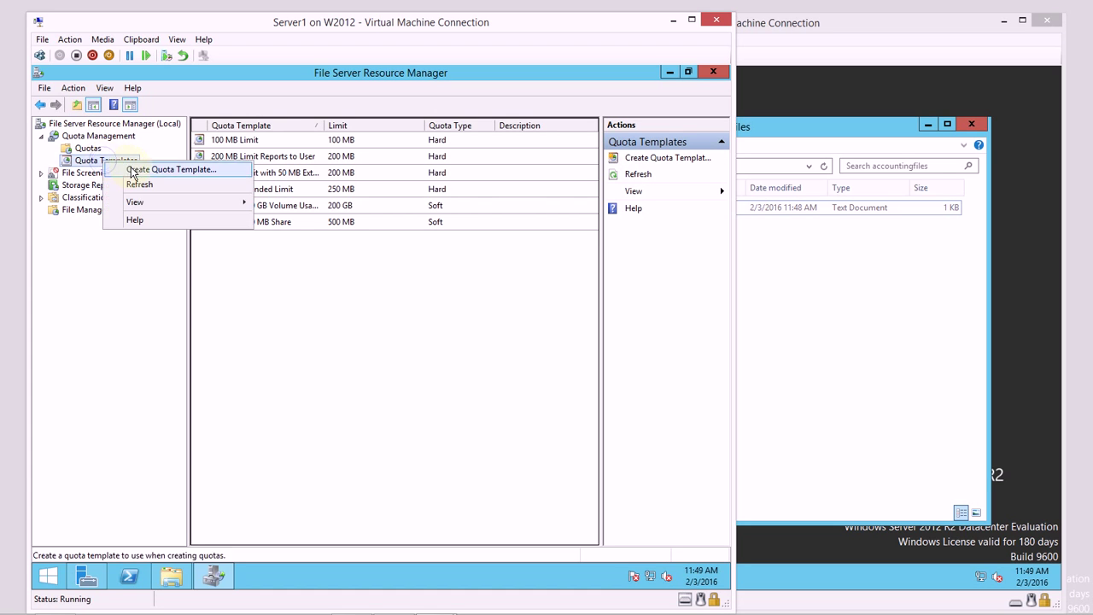
{"action": "left_click", "coordinate": [136, 169]}
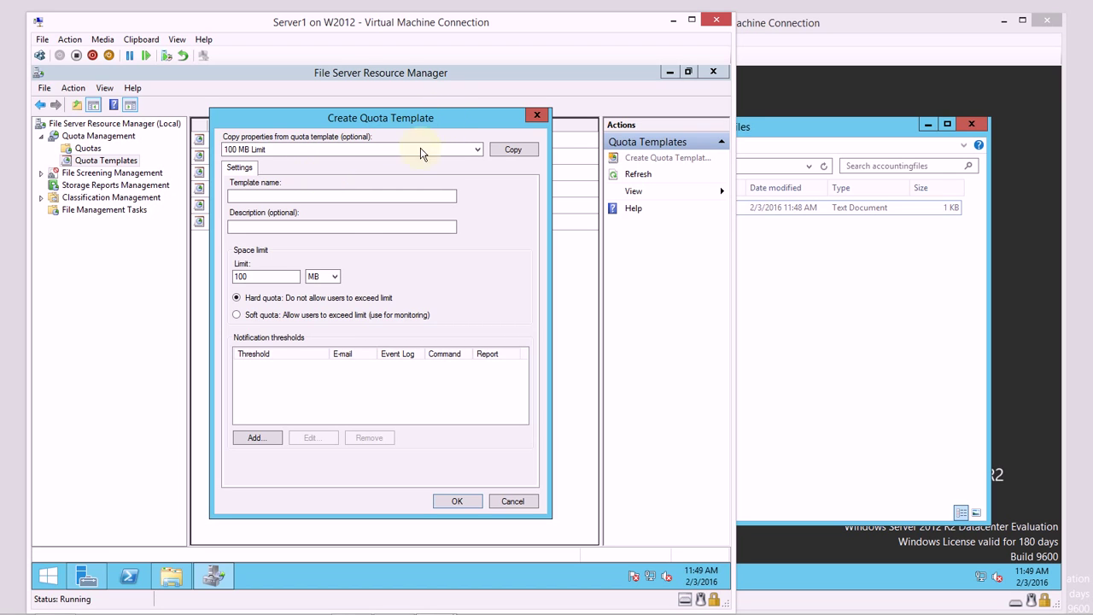
{"action": "left_click", "coordinate": [310, 194]}
{"action": "type", "text": "Bob's Quota Template"}
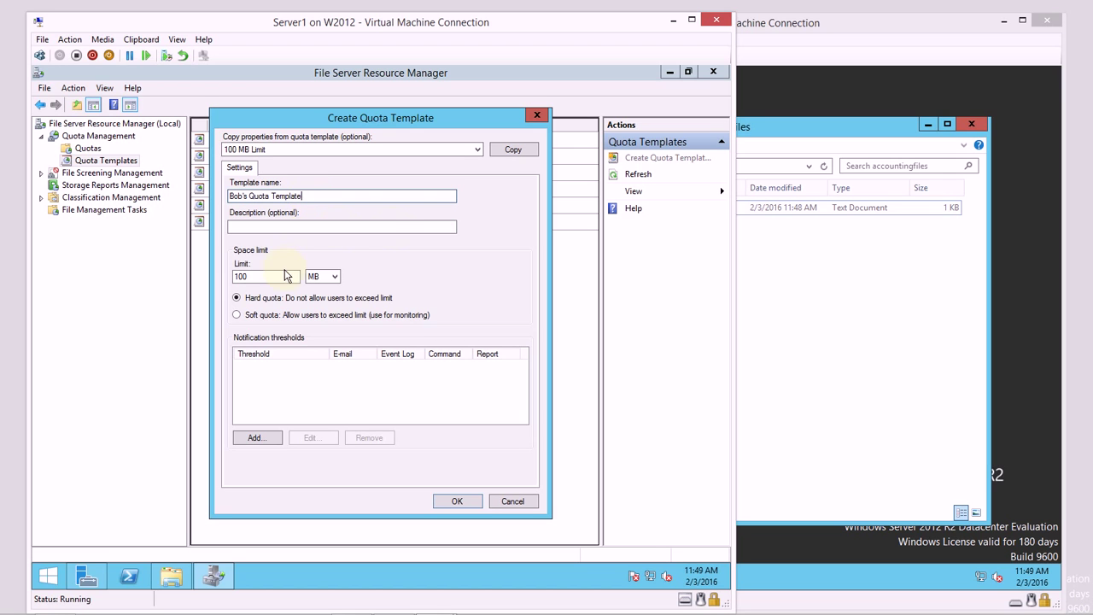
{"action": "left_click_drag", "start_coordinate": [283, 276], "coordinate": [218, 277]}
{"action": "left_click", "coordinate": [334, 276]}
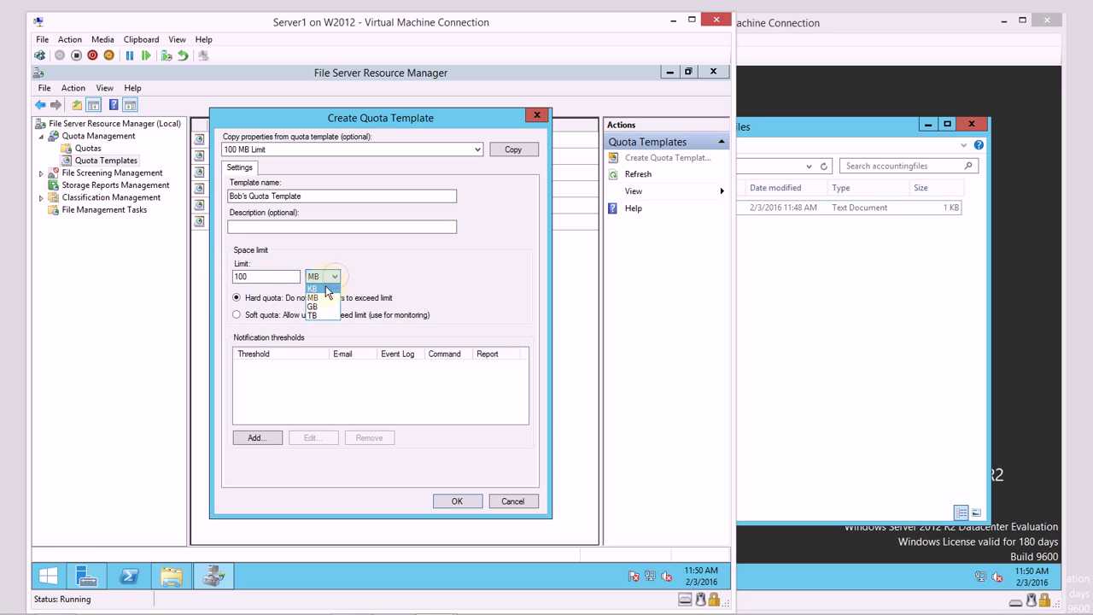
{"action": "left_click", "coordinate": [328, 287]}
{"action": "left_click_drag", "start_coordinate": [273, 276], "coordinate": [212, 278]}
{"action": "type", "text": "1"}
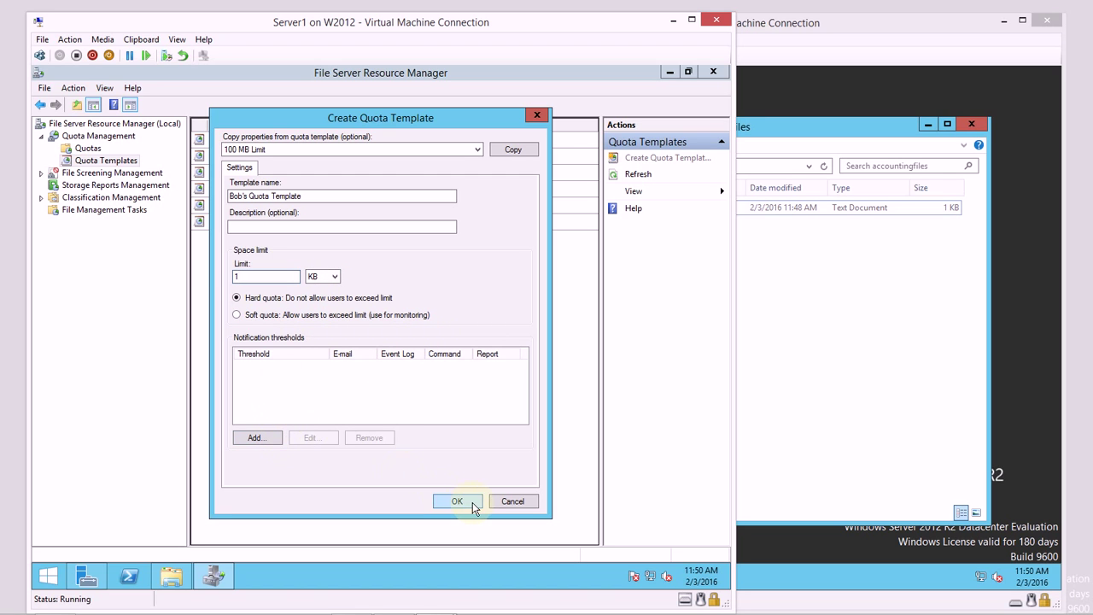
Start an 85% notification threshold and review its Event Log, Command and Report settings.
{"action": "left_click", "coordinate": [256, 438]}
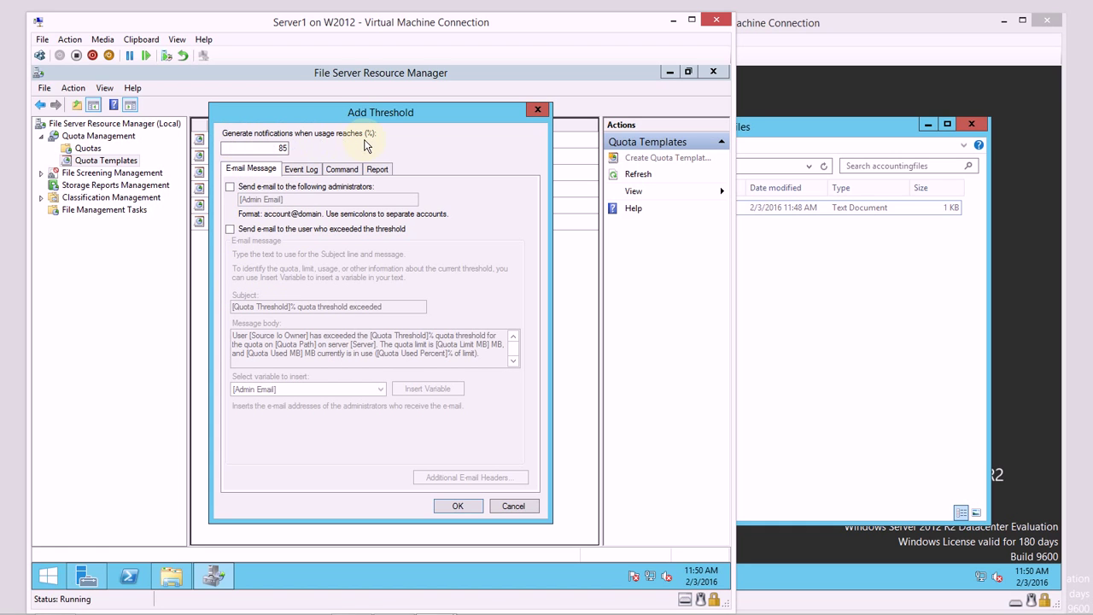
{"action": "left_click", "coordinate": [306, 174]}
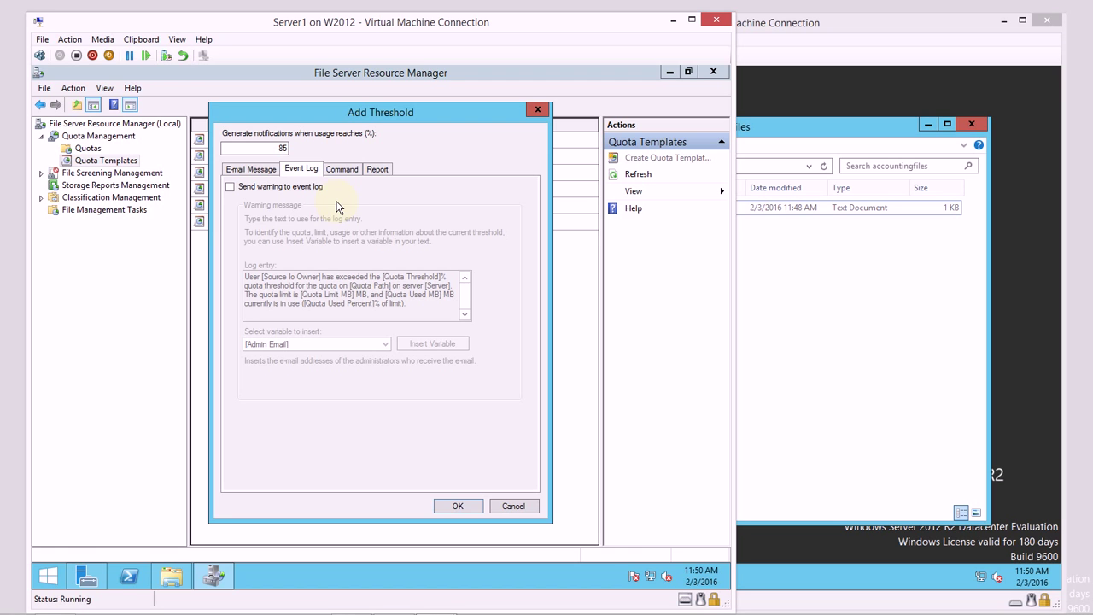
{"action": "left_click", "coordinate": [341, 170]}
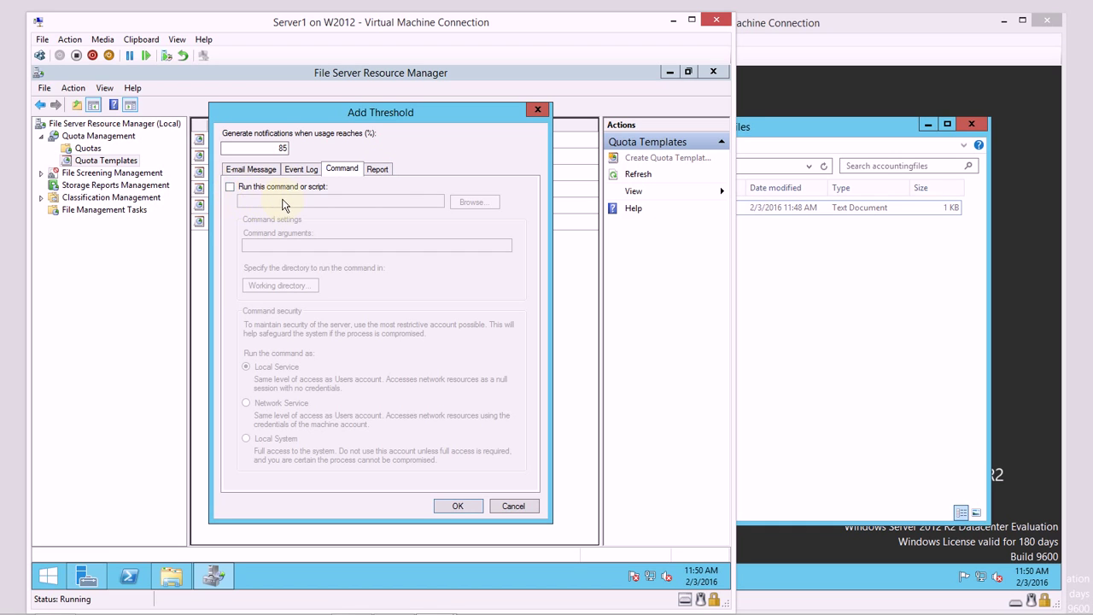
{"action": "left_click", "coordinate": [378, 174]}
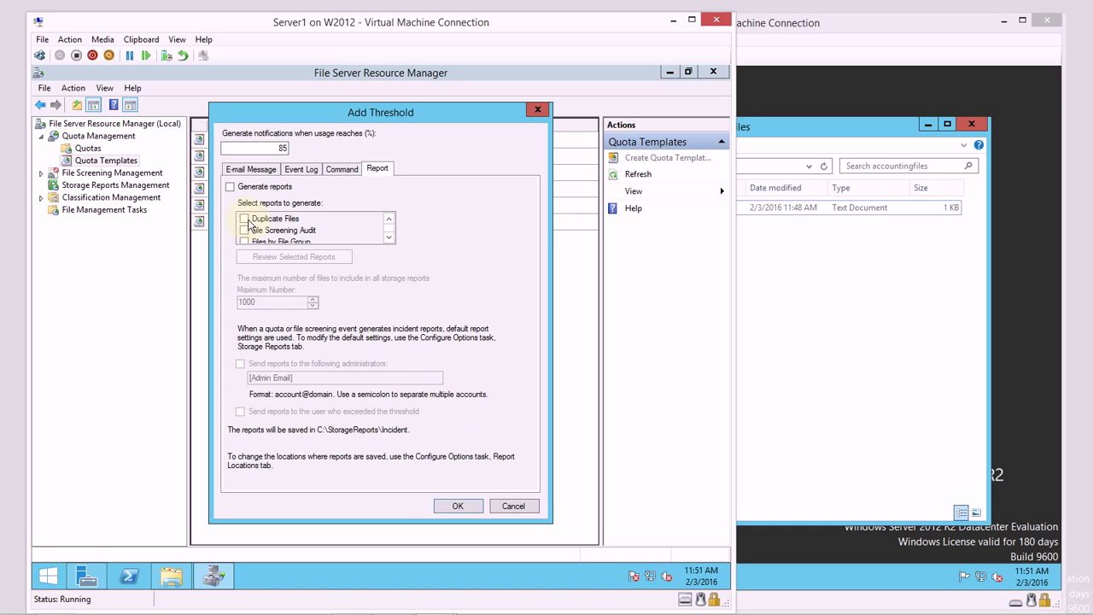
Try the report options, then turn report generation off and add the 85% Warning threshold.
{"action": "left_click", "coordinate": [230, 187]}
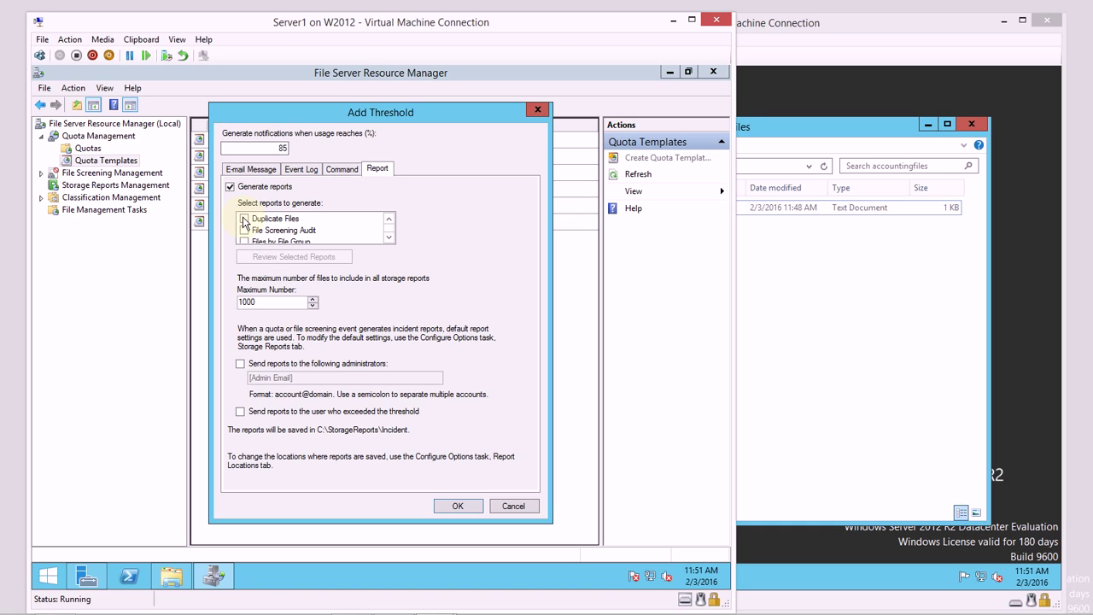
{"action": "left_click", "coordinate": [388, 238]}
{"action": "left_click", "coordinate": [388, 239]}
{"action": "left_click", "coordinate": [389, 238]}
{"action": "left_click", "coordinate": [389, 238]}
{"action": "left_click", "coordinate": [388, 238]}
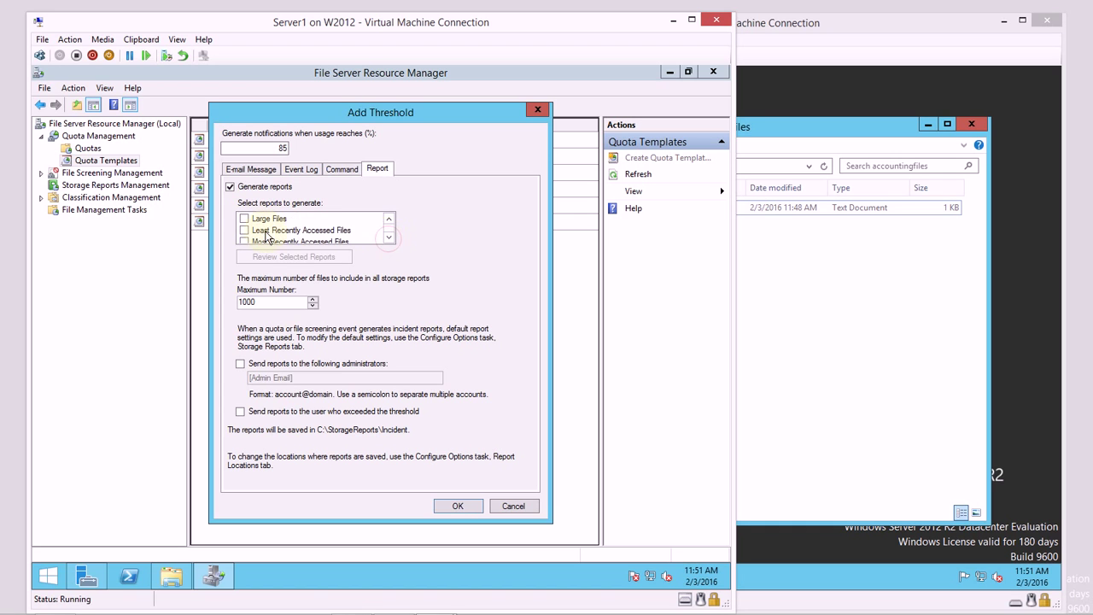
{"action": "left_click", "coordinate": [389, 239]}
{"action": "left_click", "coordinate": [389, 239]}
{"action": "left_click", "coordinate": [389, 219]}
{"action": "left_click", "coordinate": [389, 219]}
{"action": "left_click", "coordinate": [389, 219]}
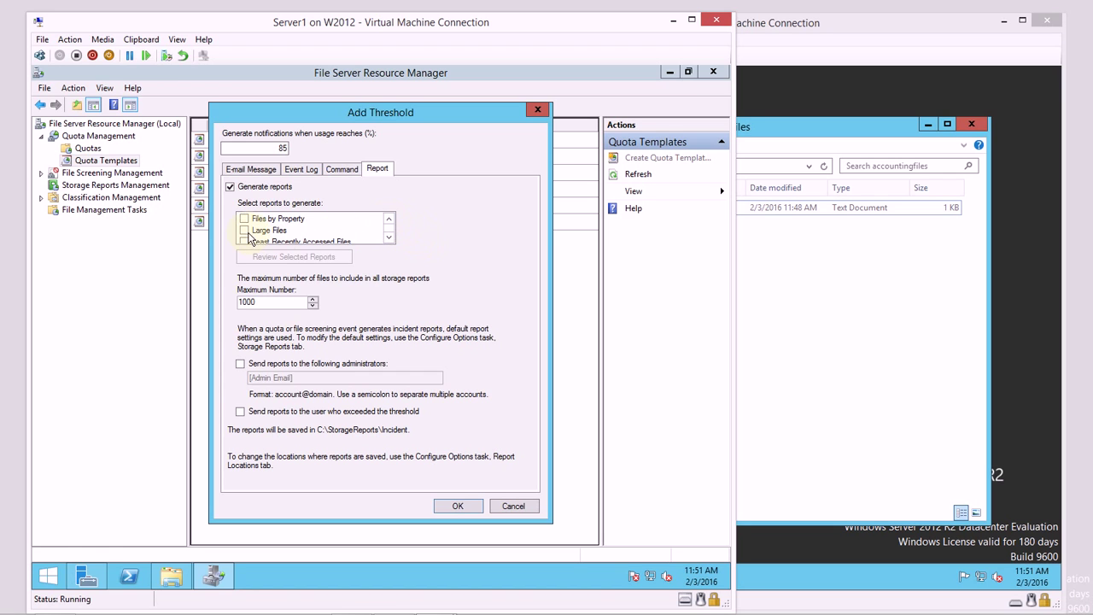
{"action": "left_click", "coordinate": [389, 221]}
{"action": "left_click", "coordinate": [388, 220]}
{"action": "left_click", "coordinate": [388, 220]}
{"action": "left_click", "coordinate": [389, 221]}
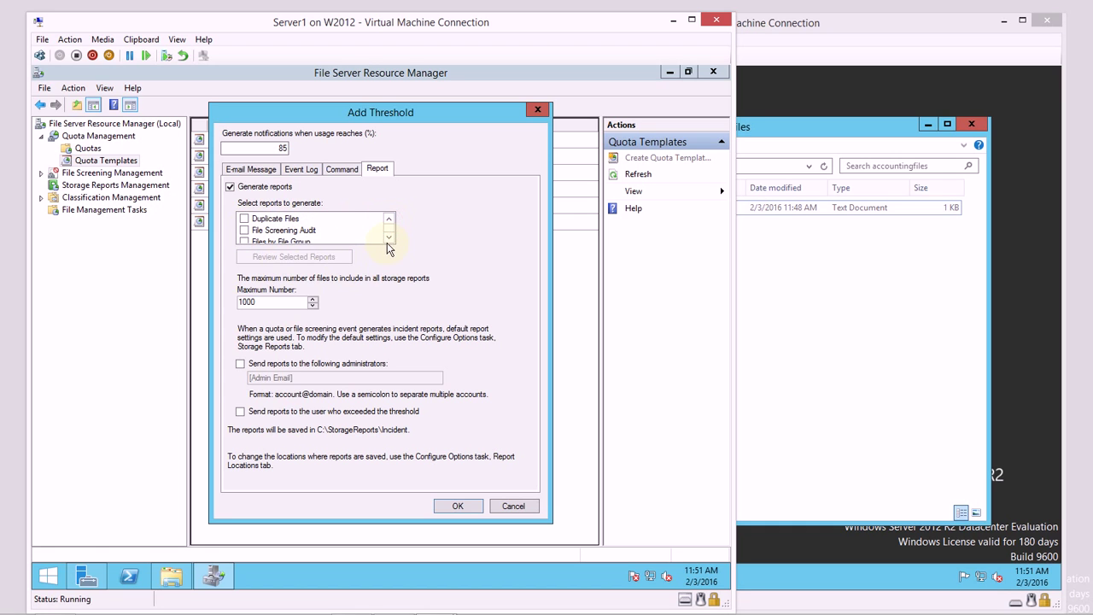
{"action": "left_click", "coordinate": [230, 187]}
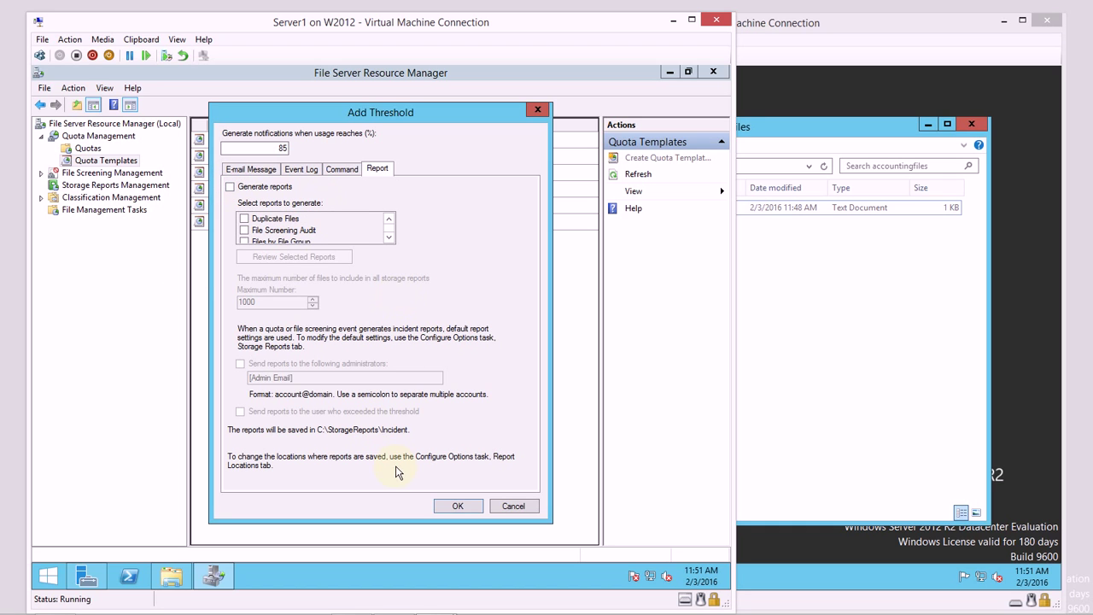
{"action": "left_click", "coordinate": [453, 506]}
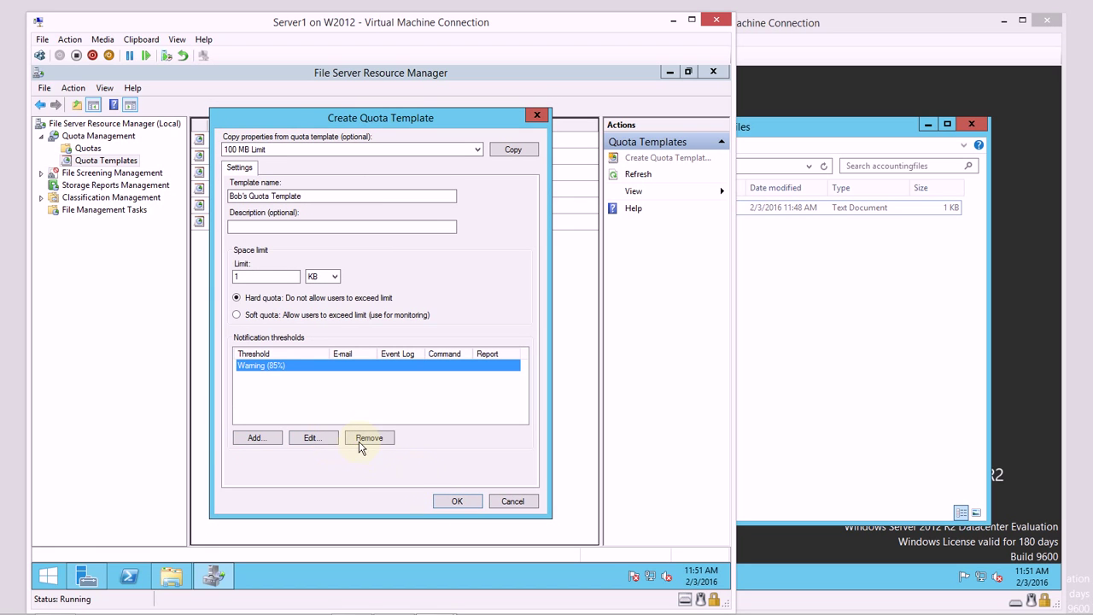
{"action": "left_click", "coordinate": [328, 440]}
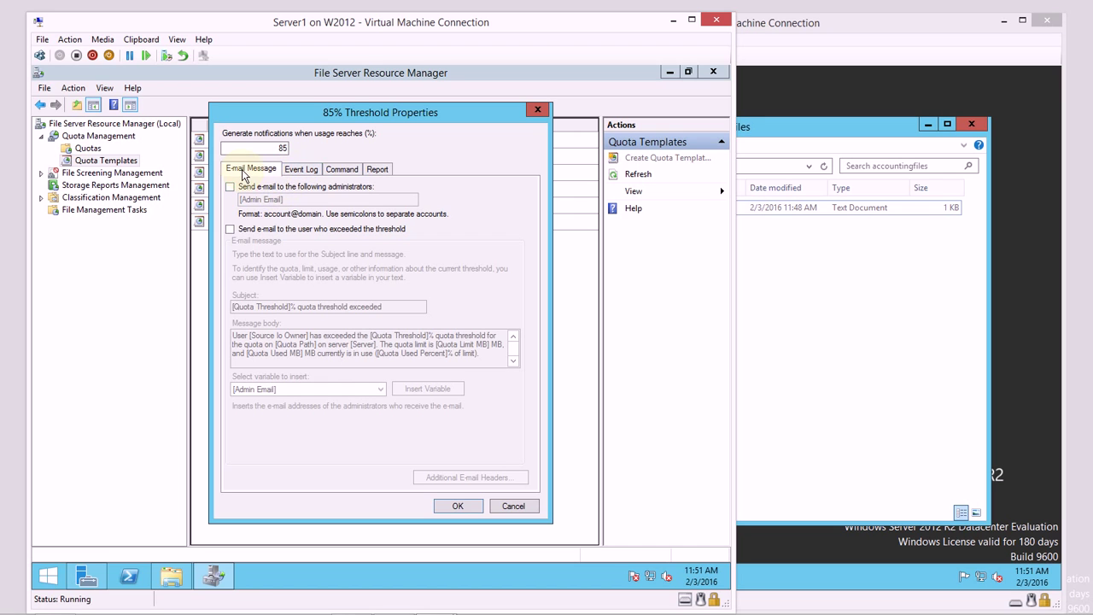
{"action": "left_click", "coordinate": [457, 506]}
{"action": "left_click", "coordinate": [298, 172]}
{"action": "left_click", "coordinate": [341, 170]}
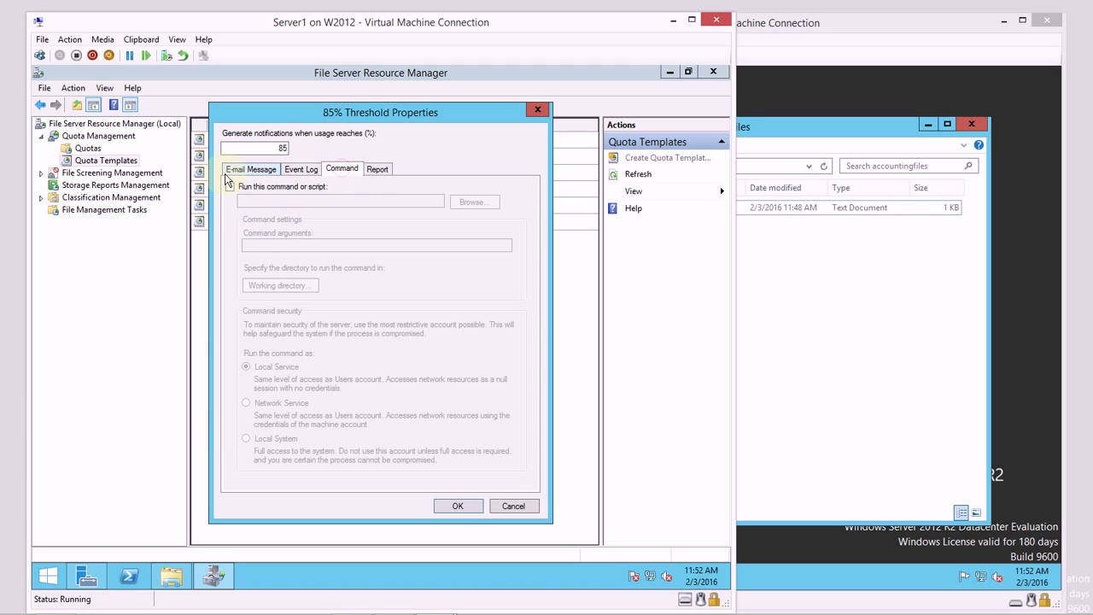
{"action": "left_click", "coordinate": [377, 169]}
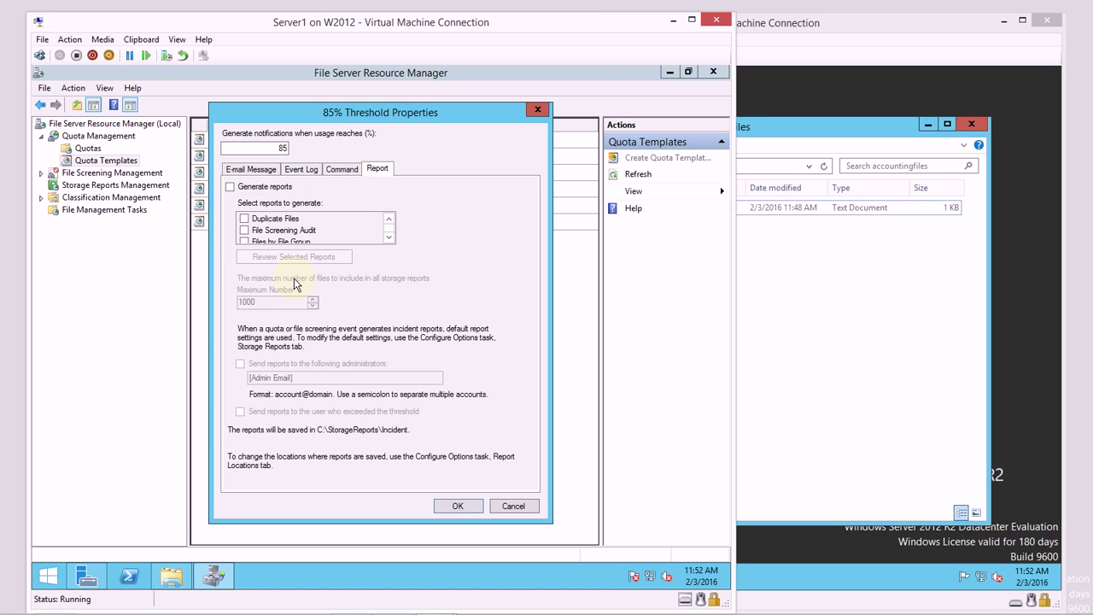
{"action": "left_click", "coordinate": [458, 506]}
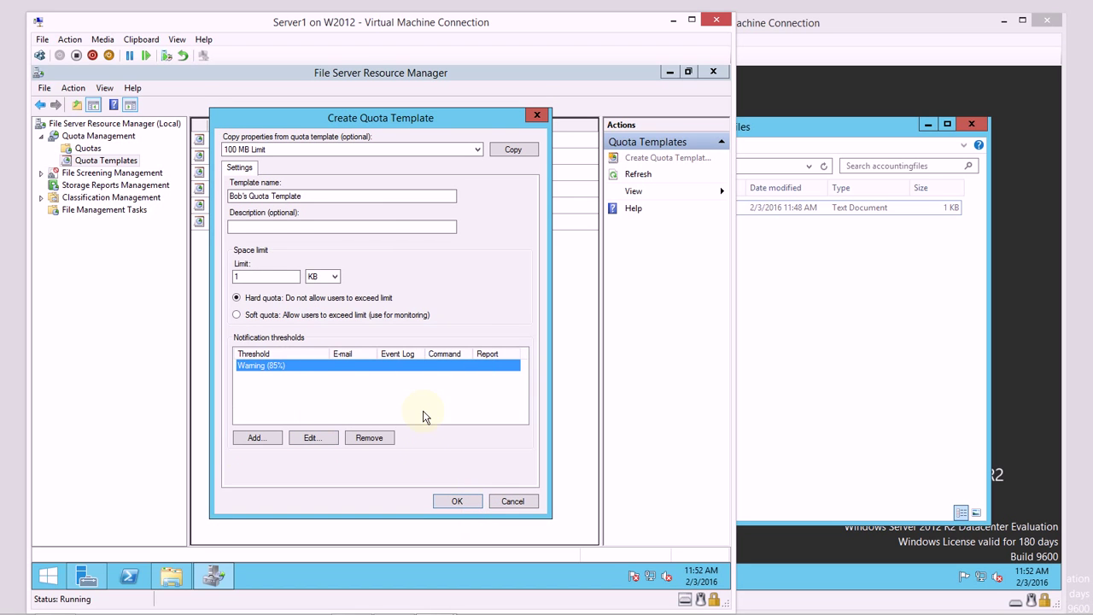
Drop the Warning (85%) threshold and save the 1 KB template without the apostrophe in its name.
{"action": "left_click", "coordinate": [384, 439]}
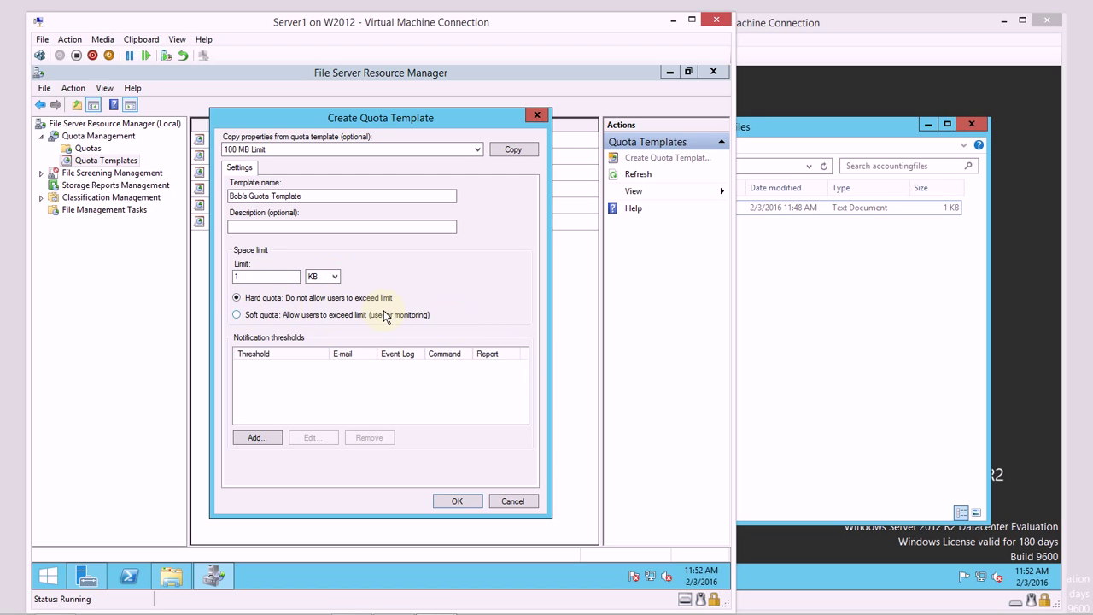
{"action": "left_click", "coordinate": [457, 502]}
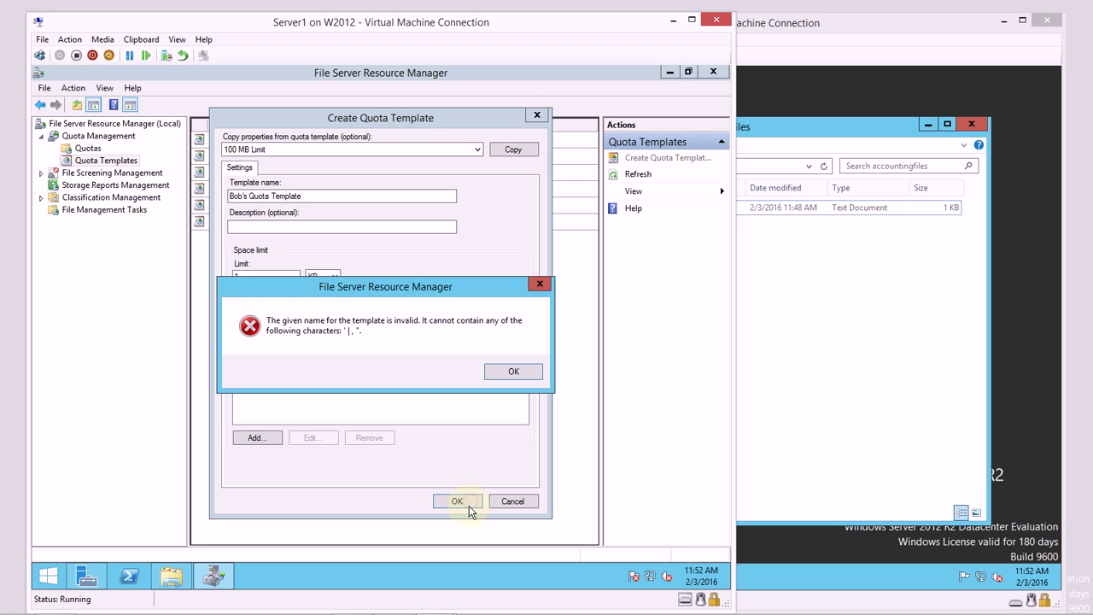
{"action": "left_click", "coordinate": [511, 372]}
{"action": "left_click", "coordinate": [243, 196]}
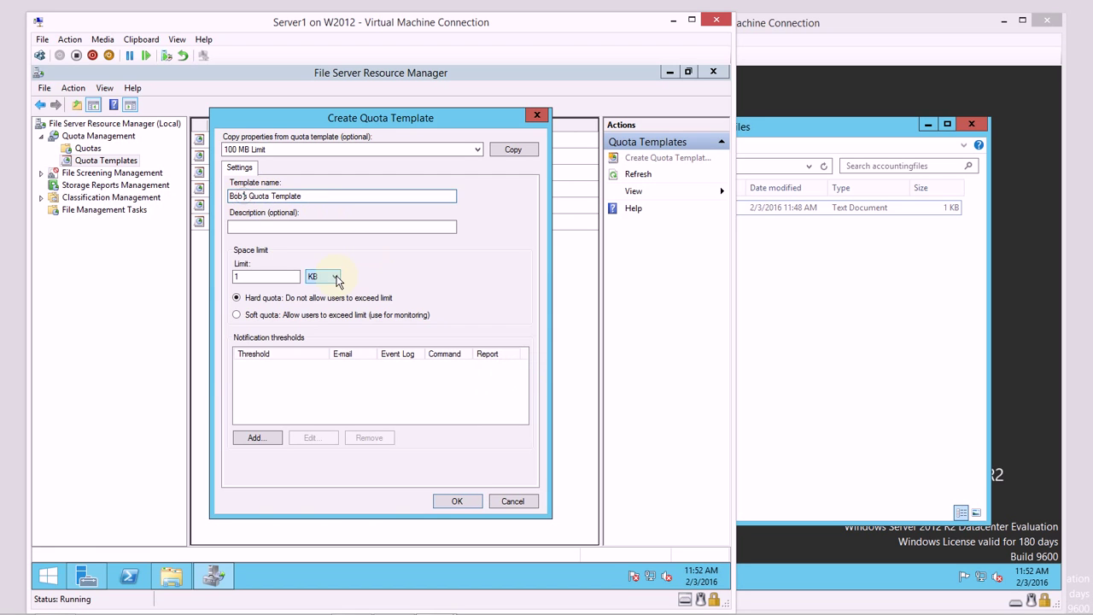
{"action": "key", "text": "BackSpace"}
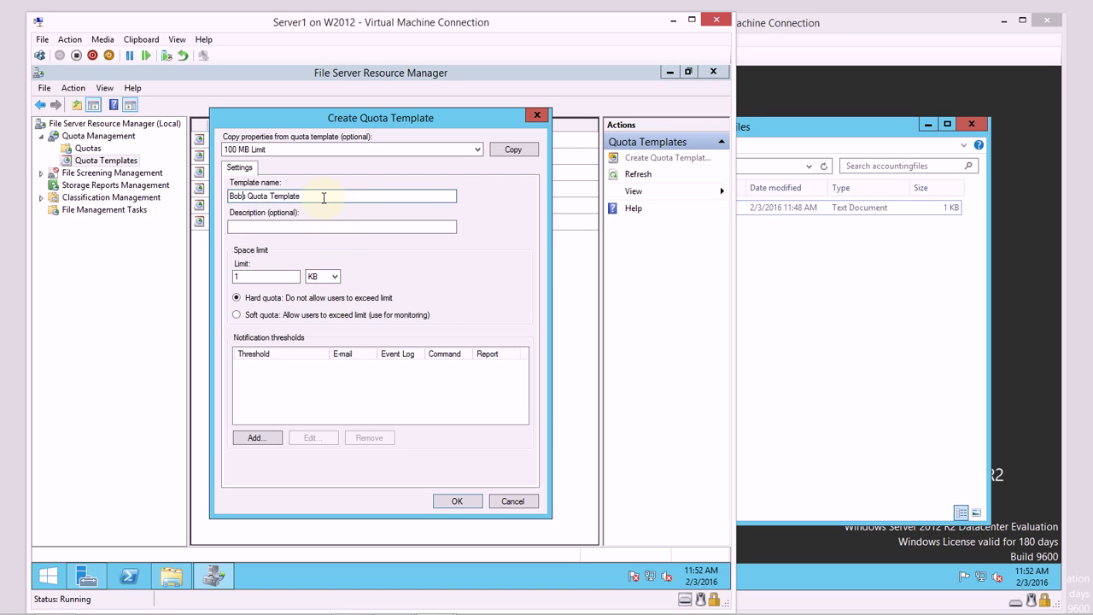
{"action": "left_click", "coordinate": [474, 502]}
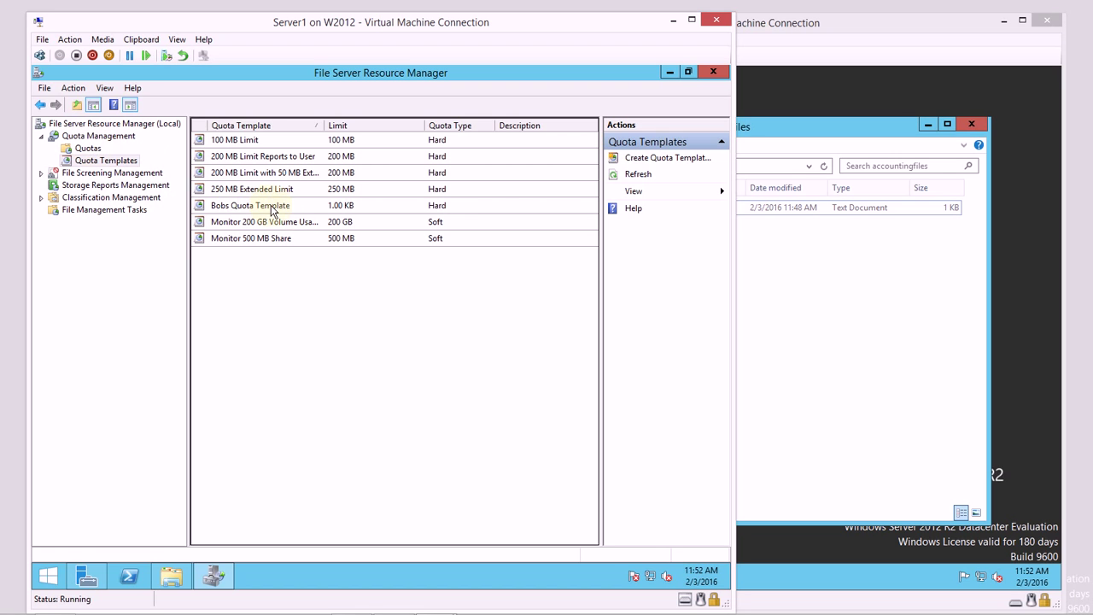
Start a new quota from the Quotas list with its path set to C:\Accounting Files.
{"action": "left_click", "coordinate": [89, 149]}
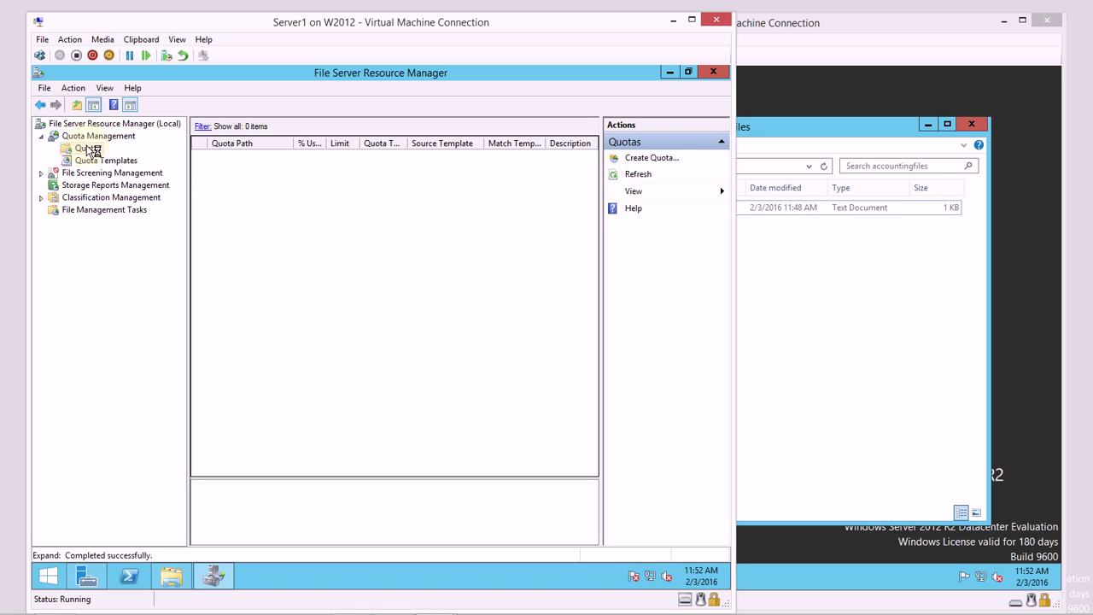
{"action": "right_click", "coordinate": [89, 149]}
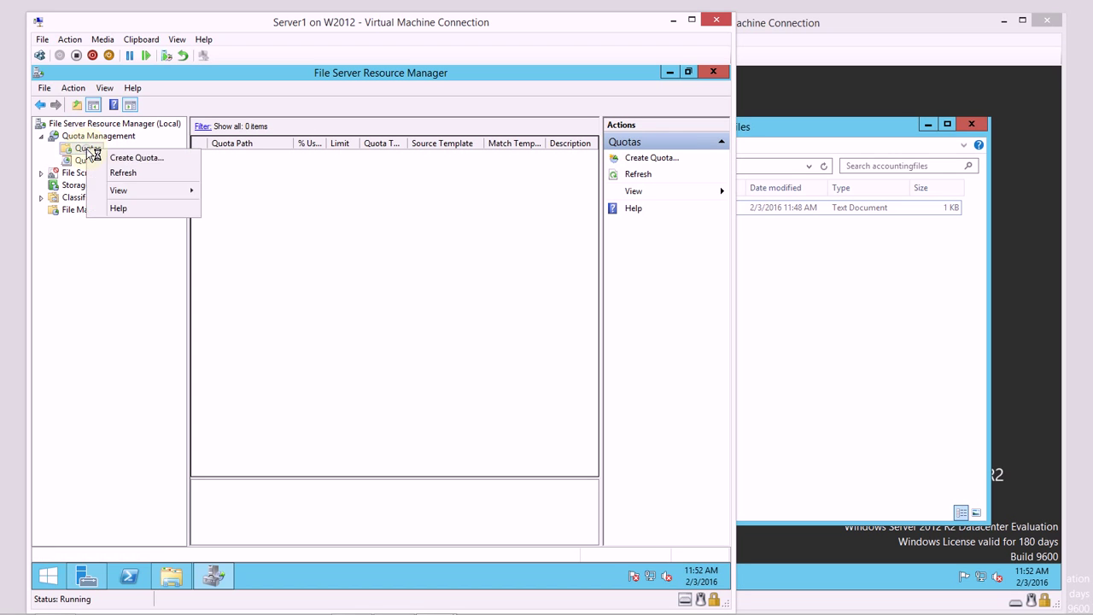
{"action": "left_click", "coordinate": [130, 156]}
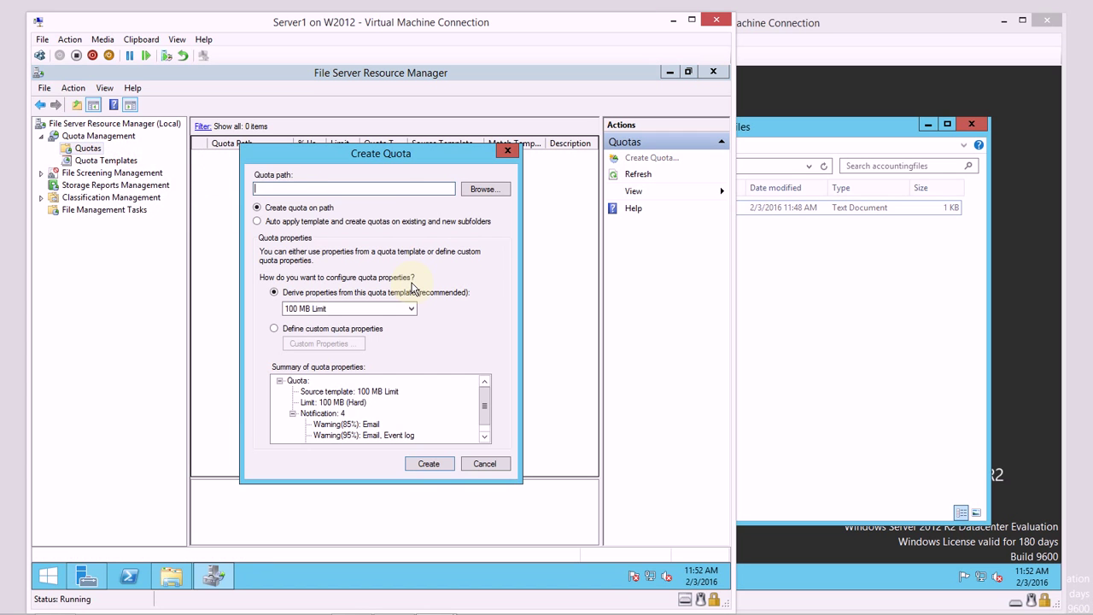
{"action": "left_click", "coordinate": [472, 191]}
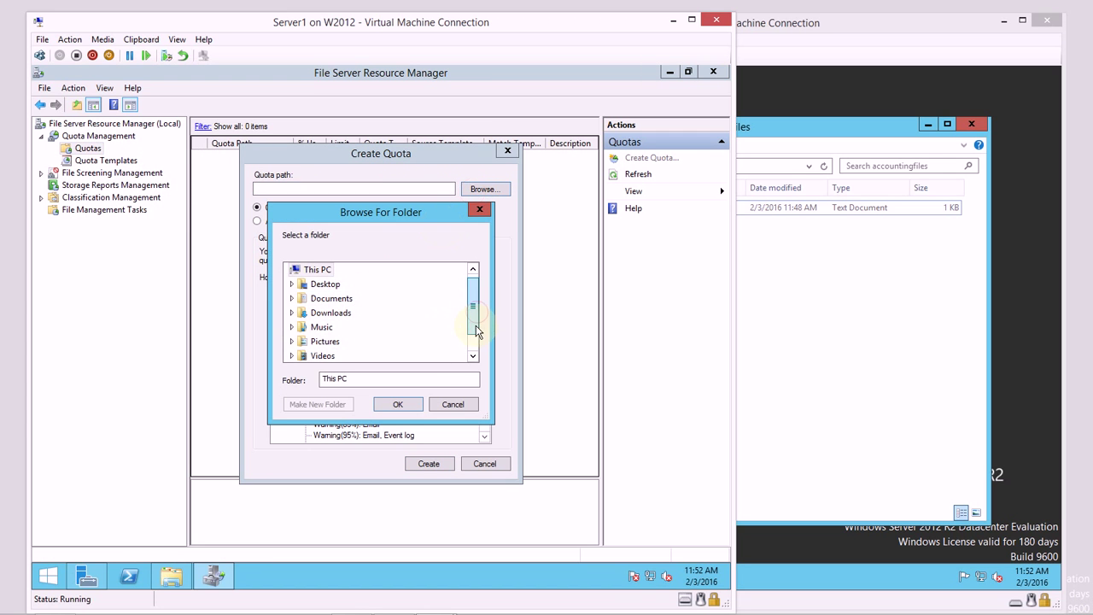
{"action": "left_click_drag", "start_coordinate": [471, 313], "coordinate": [475, 332]}
{"action": "left_click", "coordinate": [293, 340]}
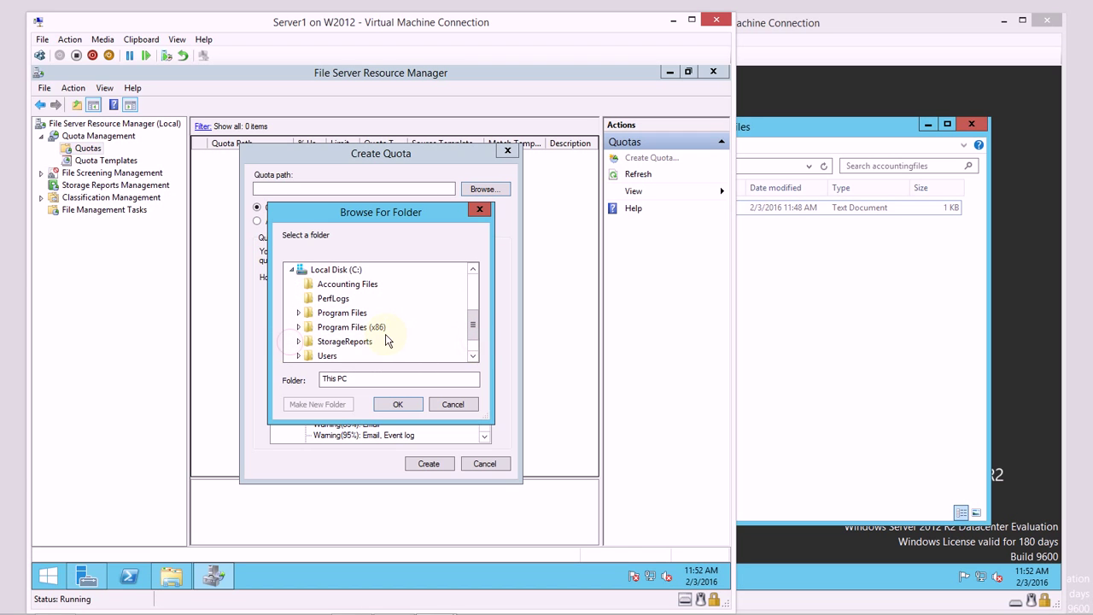
{"action": "left_click", "coordinate": [346, 284]}
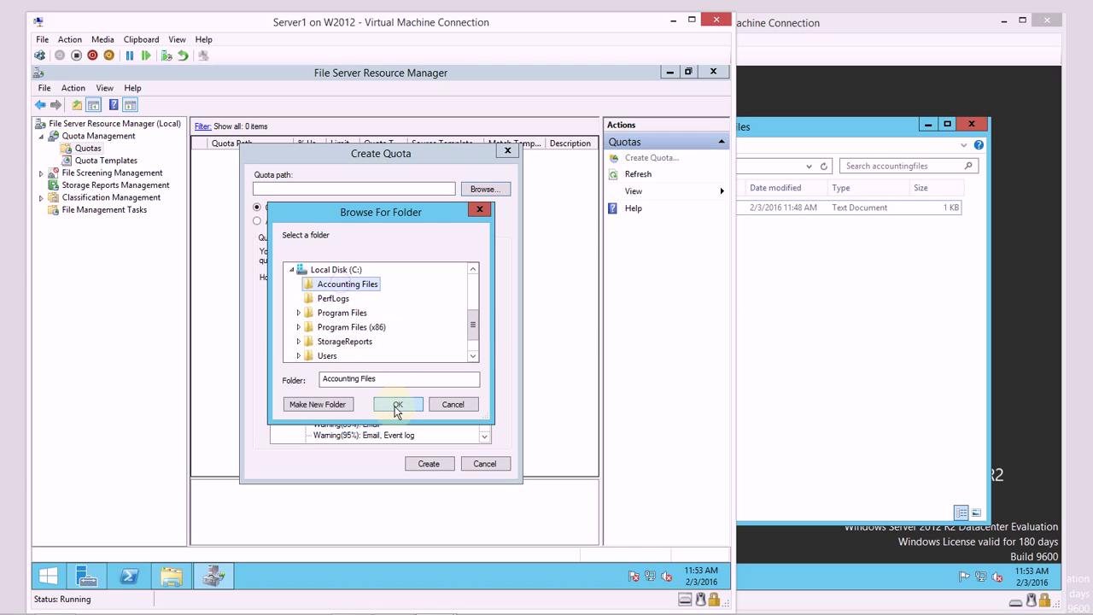
{"action": "left_click", "coordinate": [398, 406]}
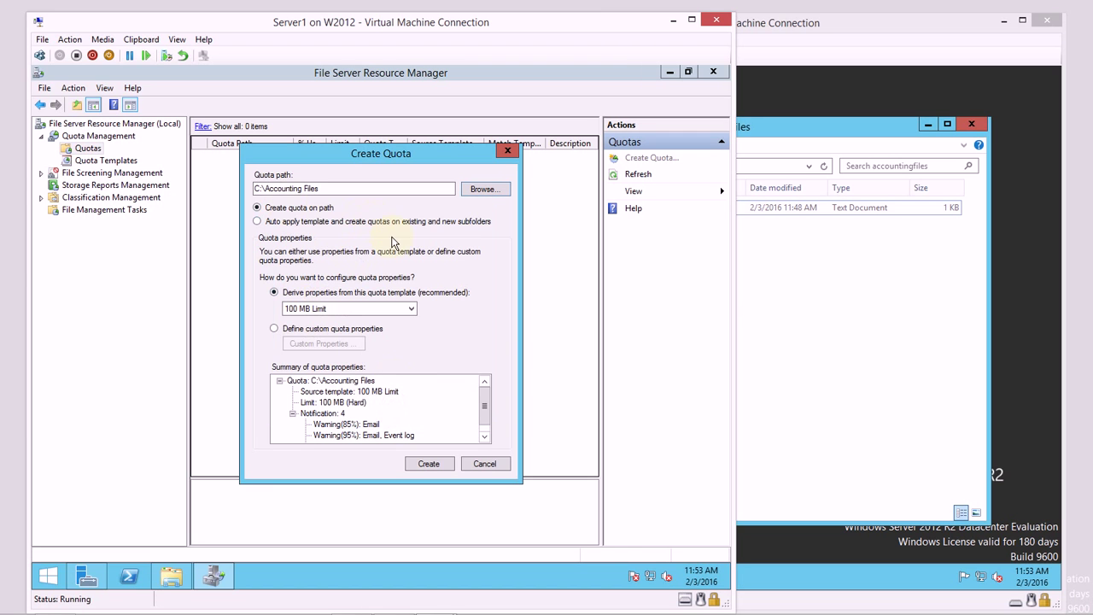
Base the quota on Bobs Quota Template, create it, and widen the % Used column.
{"action": "left_click", "coordinate": [410, 309]}
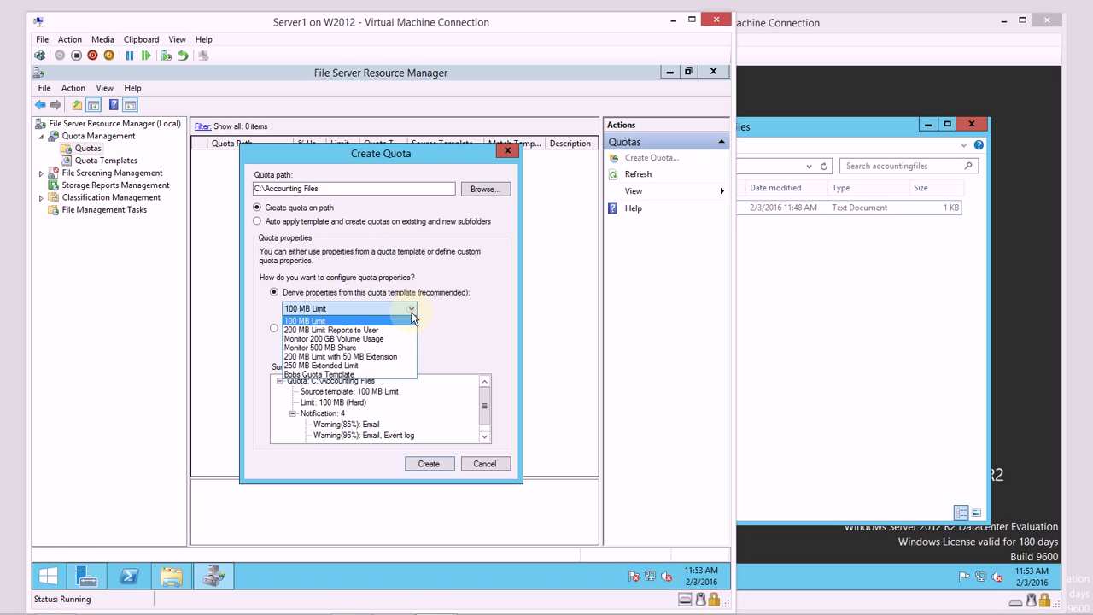
{"action": "left_click", "coordinate": [340, 374]}
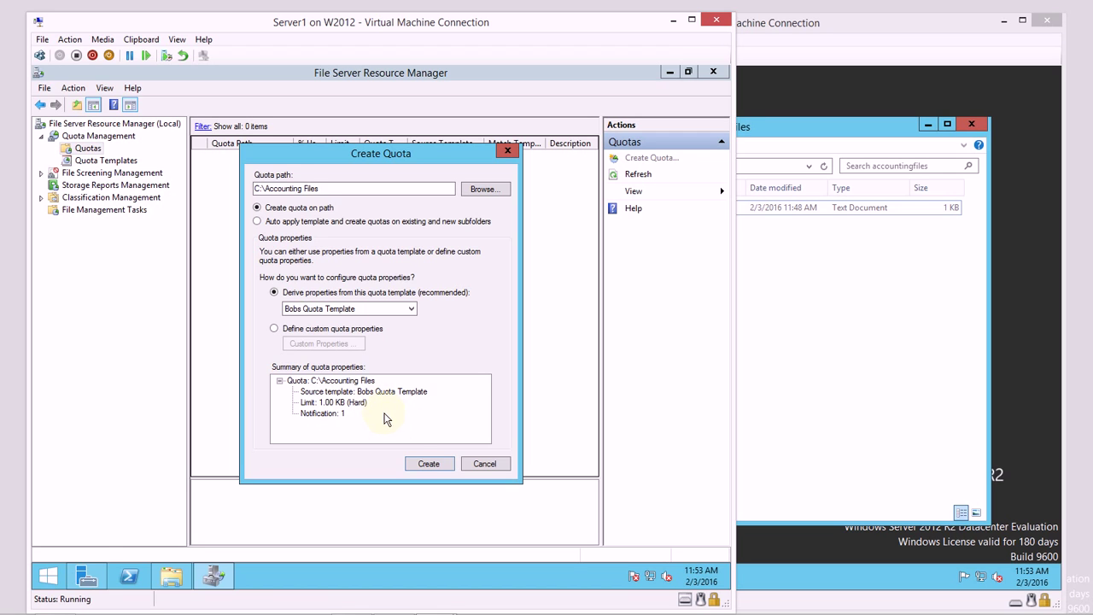
{"action": "left_click", "coordinate": [416, 467]}
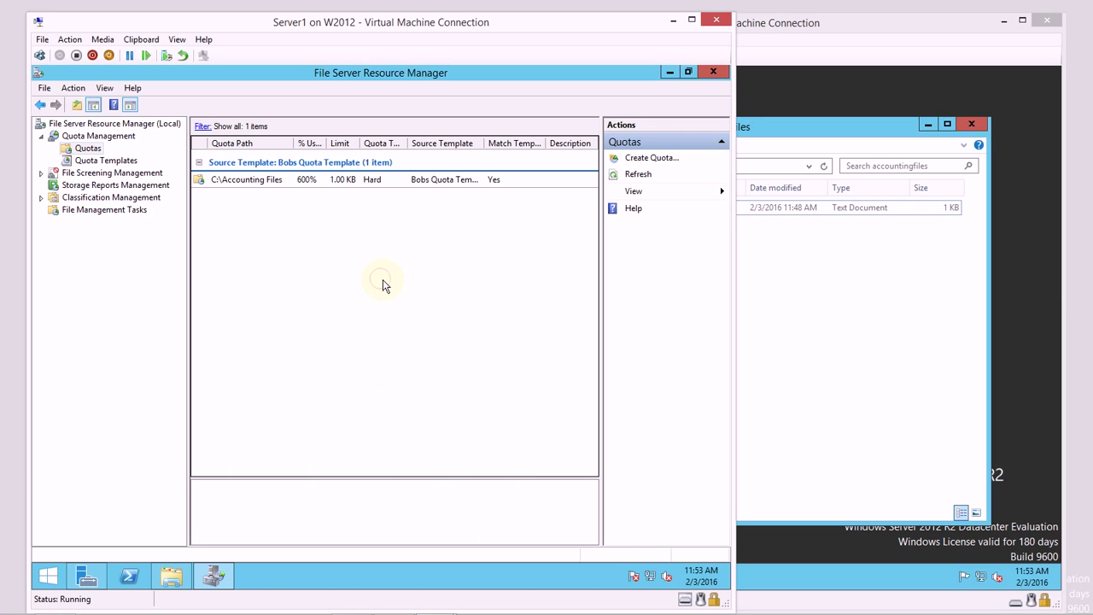
{"action": "left_click", "coordinate": [361, 179]}
{"action": "right_click", "coordinate": [361, 178]}
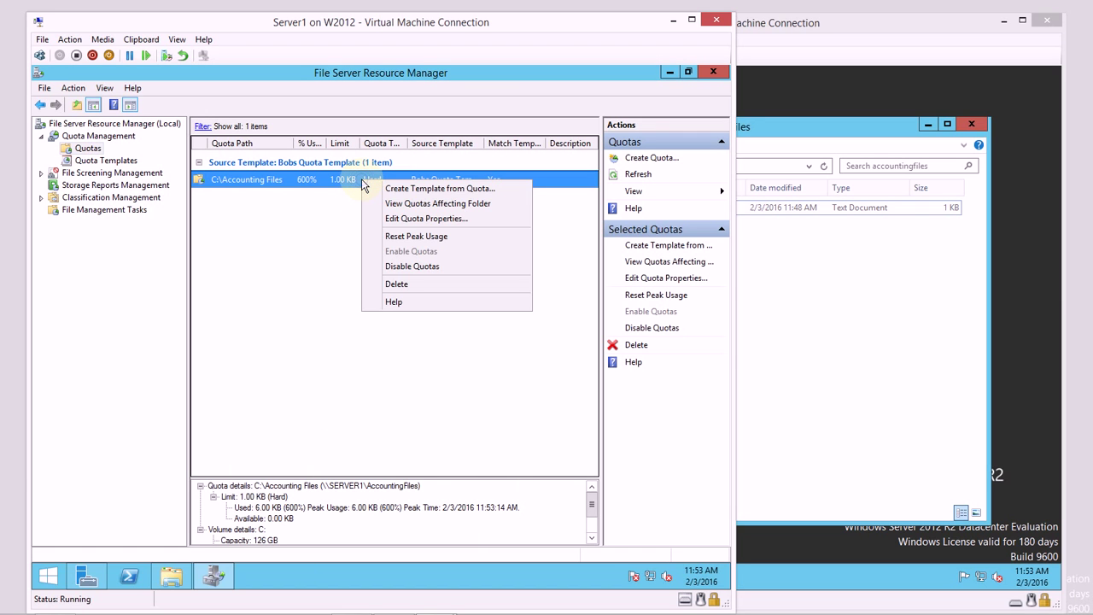
{"action": "left_click", "coordinate": [323, 245]}
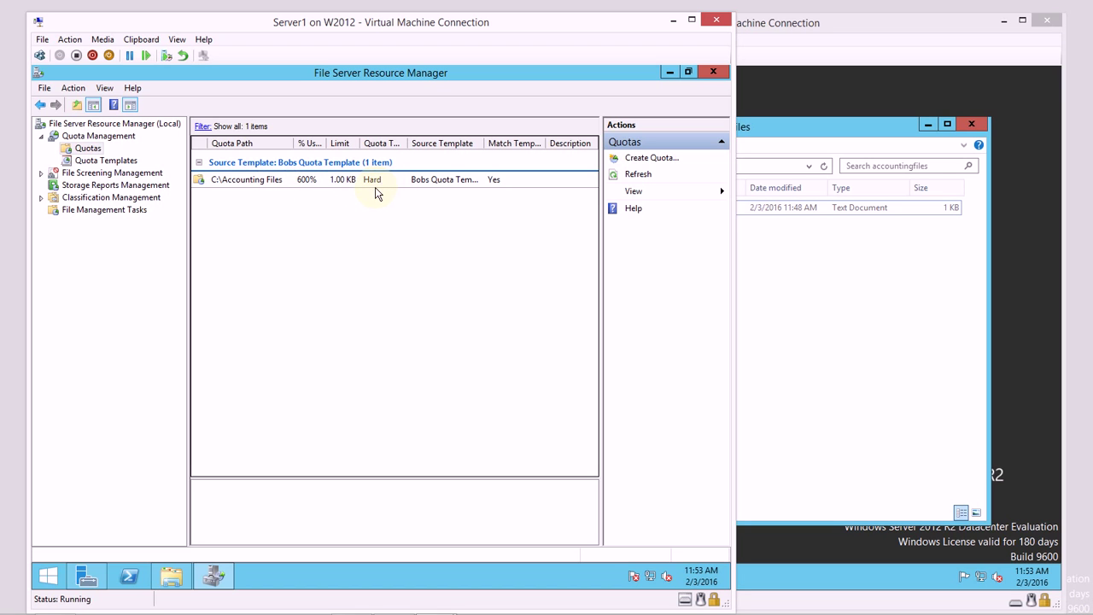
{"action": "double_click", "coordinate": [328, 142]}
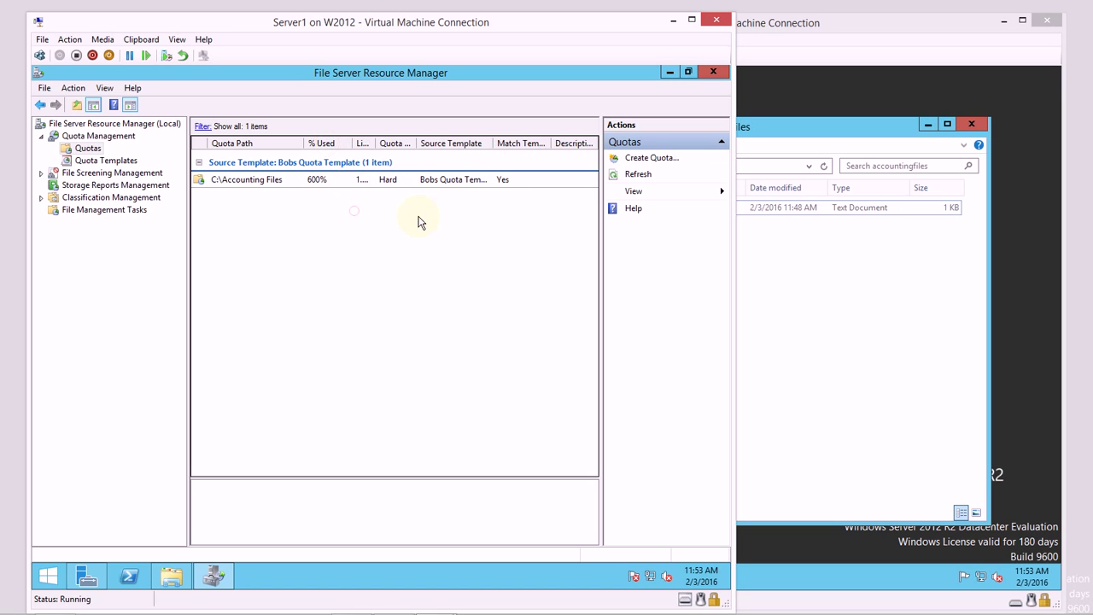
{"action": "left_click", "coordinate": [819, 292]}
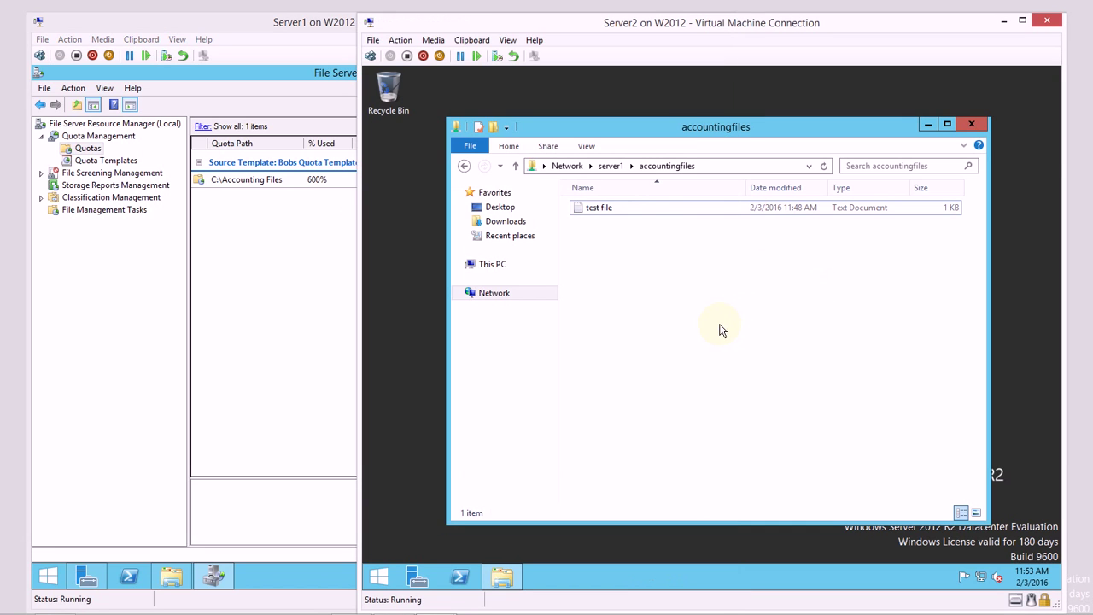
{"action": "right_click", "coordinate": [669, 330]}
{"action": "mouse_move", "coordinate": [709, 467]}
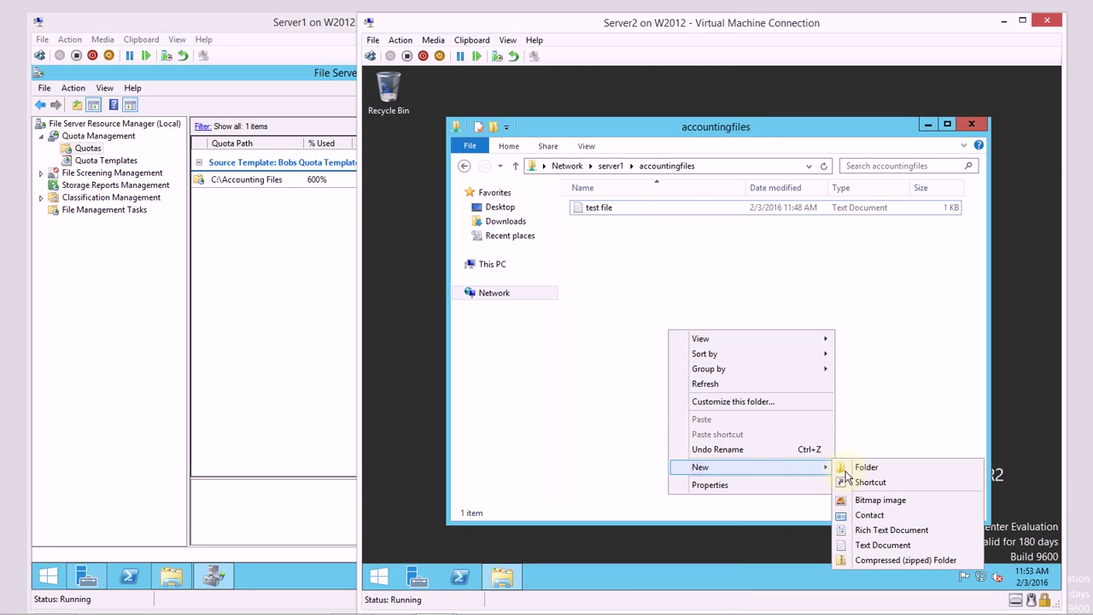
{"action": "left_click", "coordinate": [882, 545]}
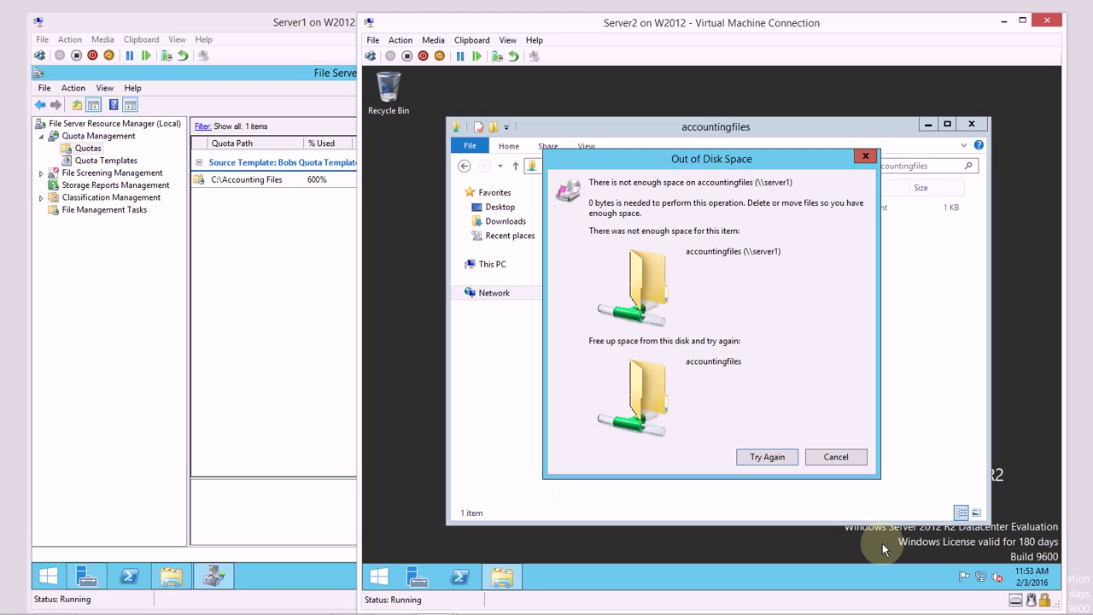
{"action": "left_click", "coordinate": [817, 454]}
Edit the C:\Accounting Files quota's properties to make it a Soft 1.00 KB quota.
{"action": "left_click", "coordinate": [304, 241]}
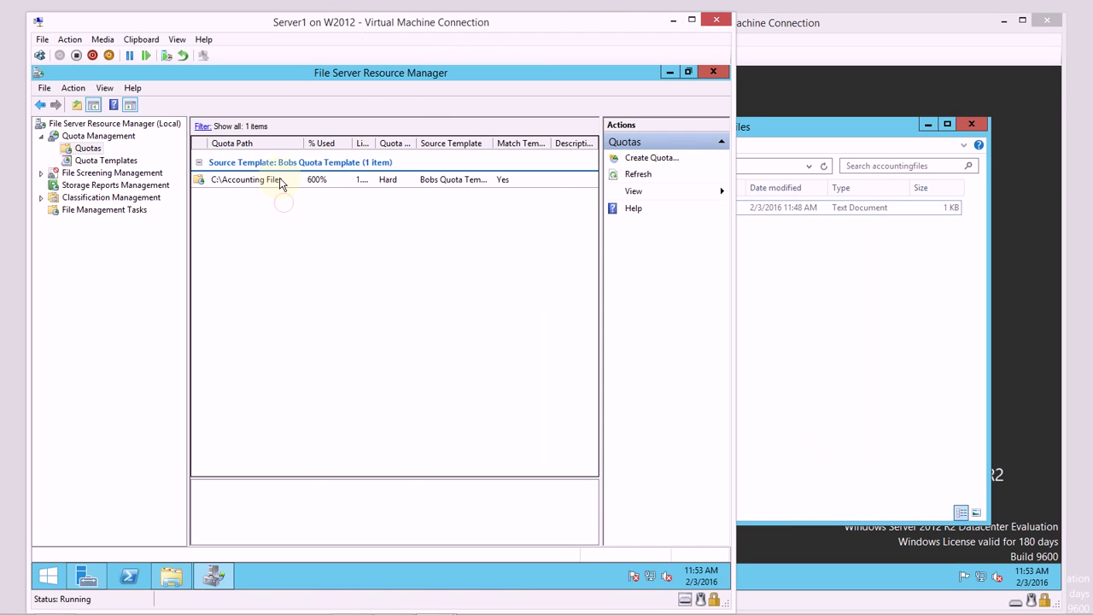
{"action": "left_click", "coordinate": [281, 186]}
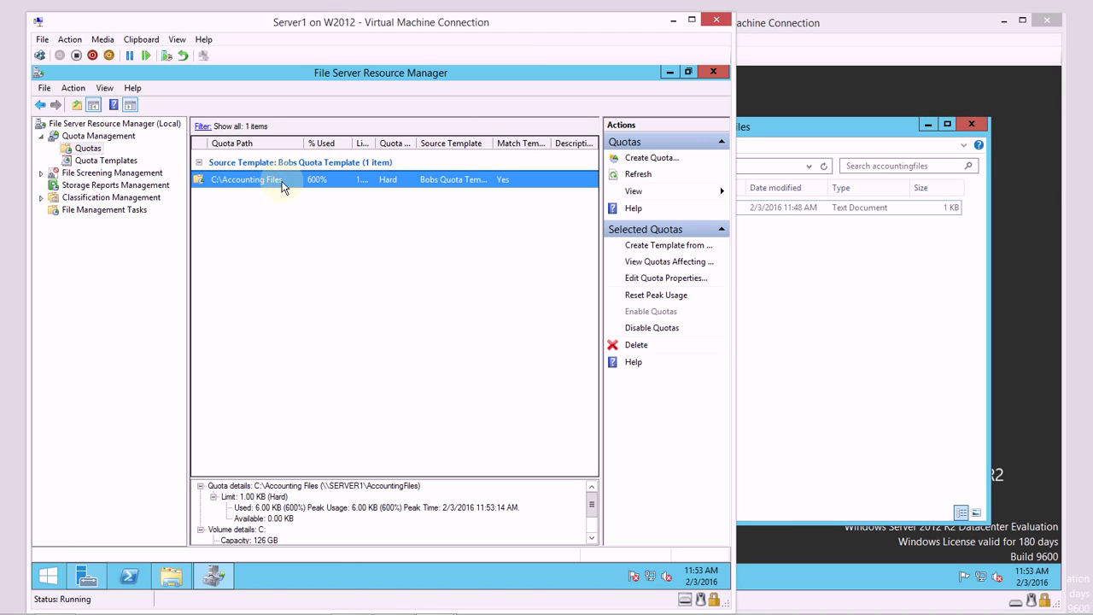
{"action": "right_click", "coordinate": [287, 181]}
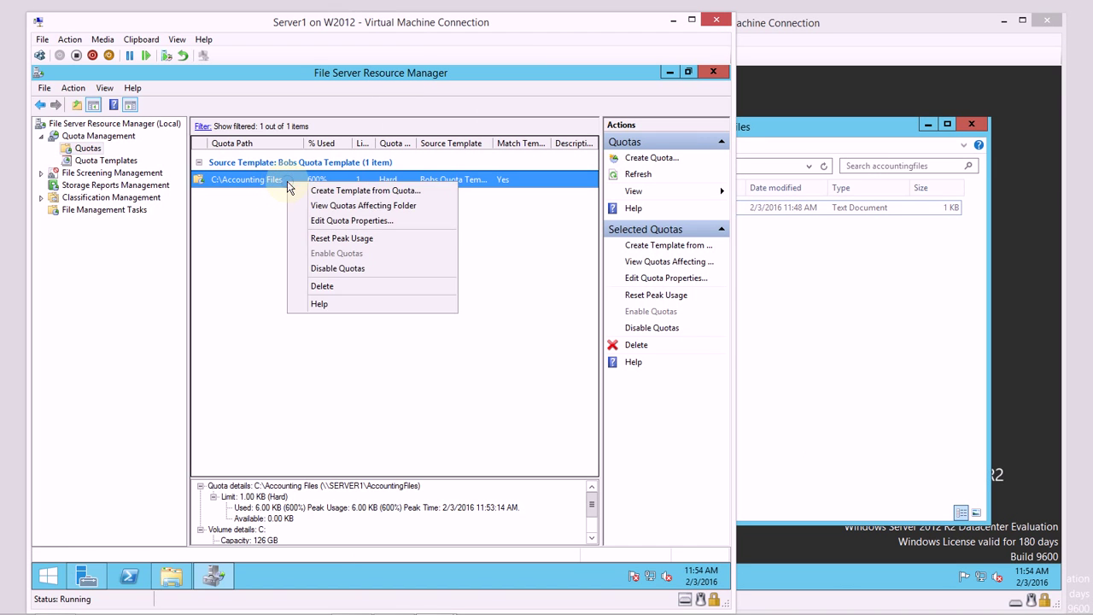
{"action": "left_click", "coordinate": [356, 224]}
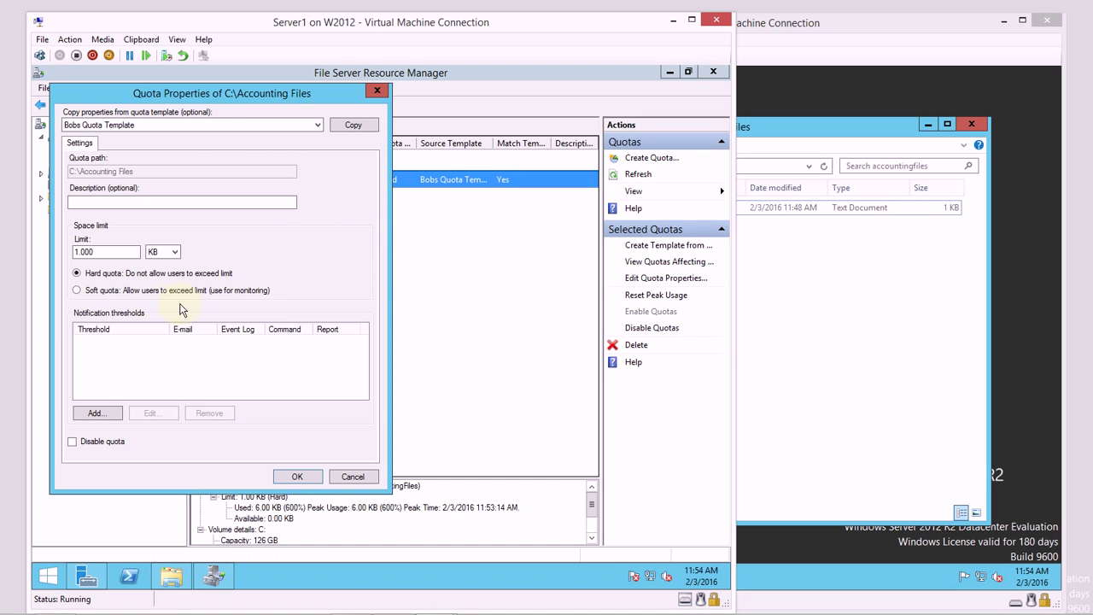
{"action": "left_click", "coordinate": [77, 290]}
{"action": "left_click_drag", "start_coordinate": [272, 88], "coordinate": [560, 99]}
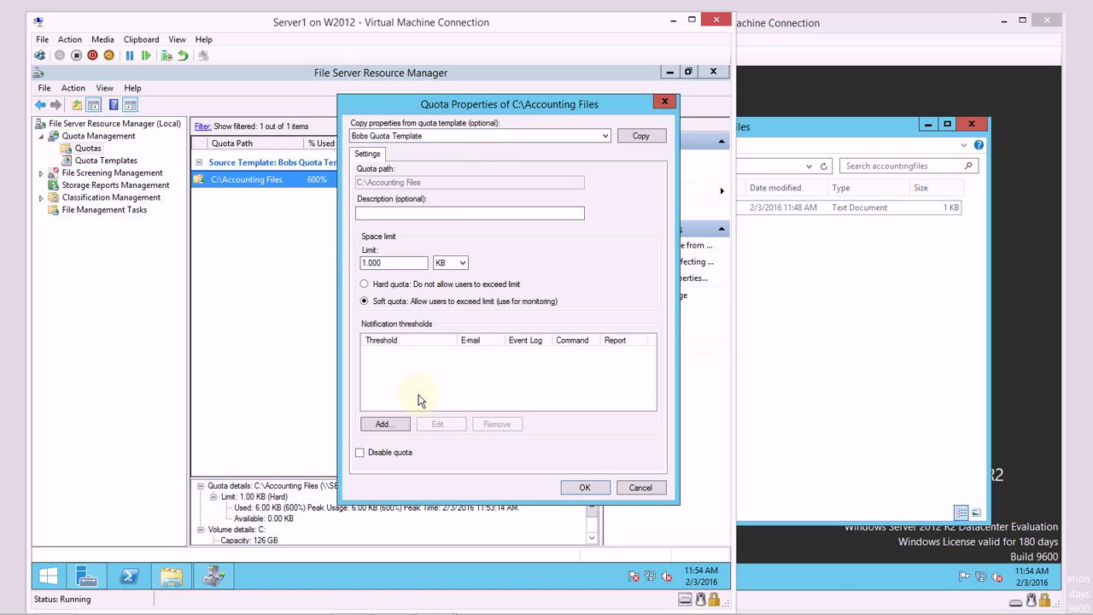
{"action": "left_click", "coordinate": [572, 490]}
On Server2, create text document 'file 2' in accountingfiles, type 'file', and save it.
{"action": "left_click", "coordinate": [803, 381]}
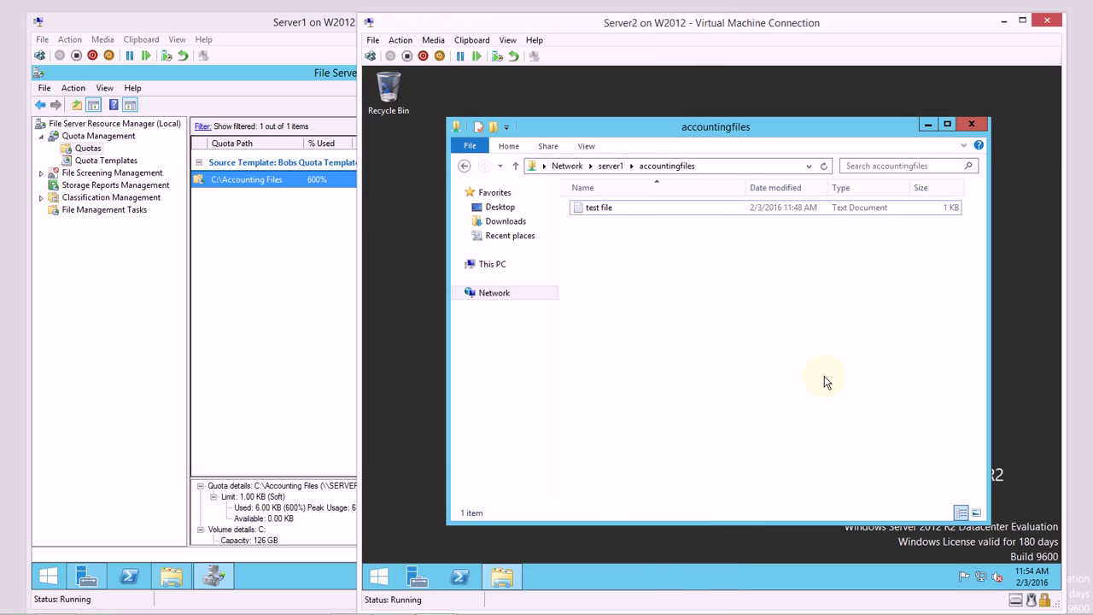
{"action": "right_click", "coordinate": [698, 360]}
{"action": "mouse_move", "coordinate": [728, 495]}
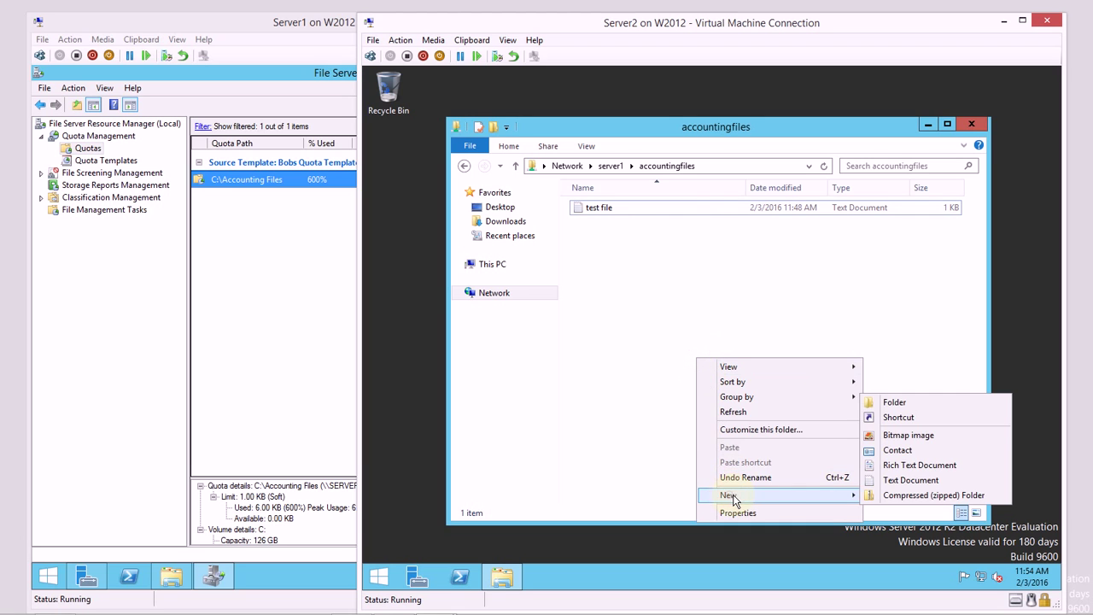
{"action": "left_click", "coordinate": [903, 482]}
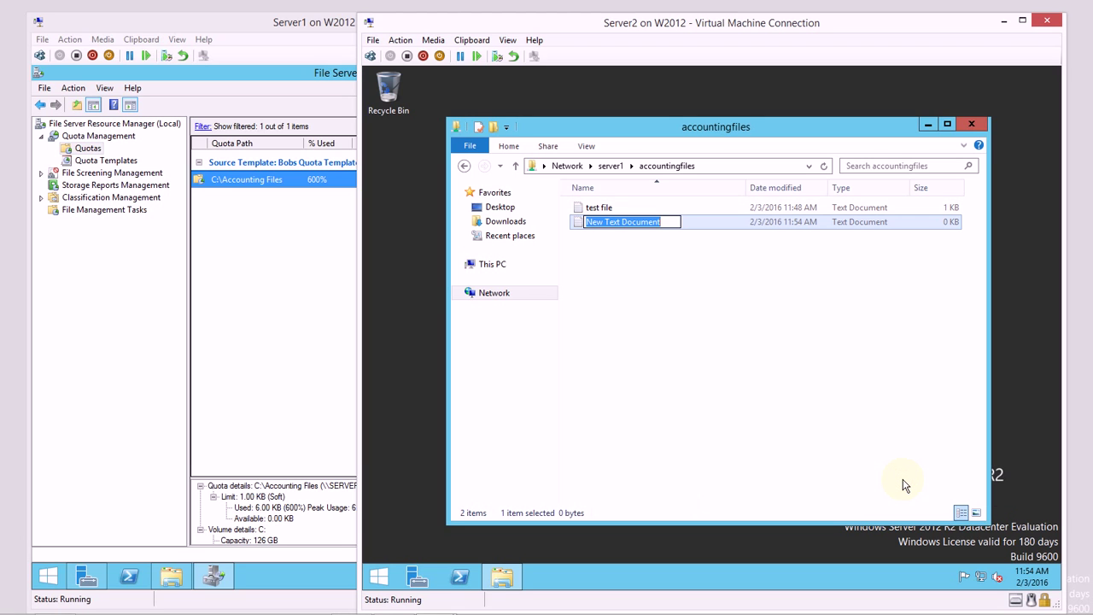
{"action": "type", "text": "file 2"}
{"action": "key", "text": "Return"}
{"action": "key", "text": "Return"}
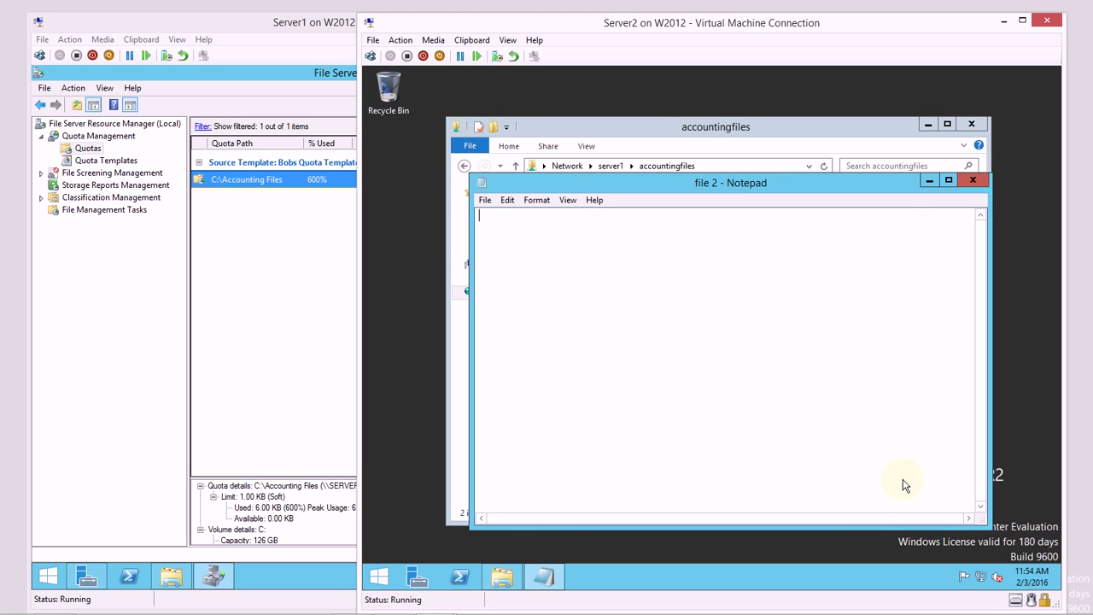
{"action": "type", "text": "file 2"}
{"action": "left_click", "coordinate": [975, 181]}
{"action": "left_click", "coordinate": [684, 325]}
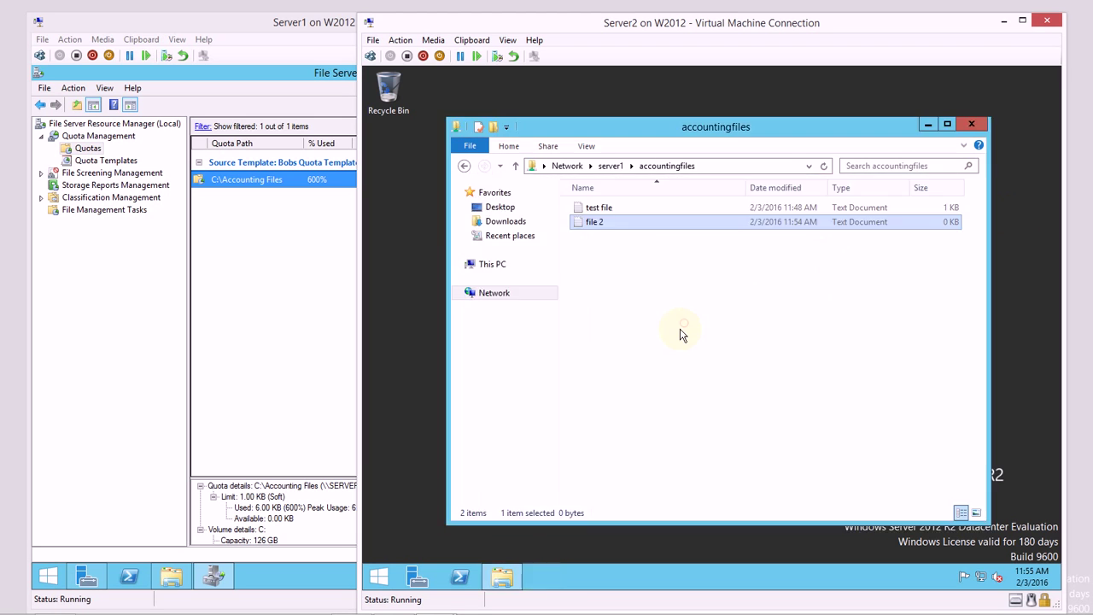
On Server1, check the Accounting Files quota, widening the Limit column to show 1.00 KB.
{"action": "left_click", "coordinate": [295, 309]}
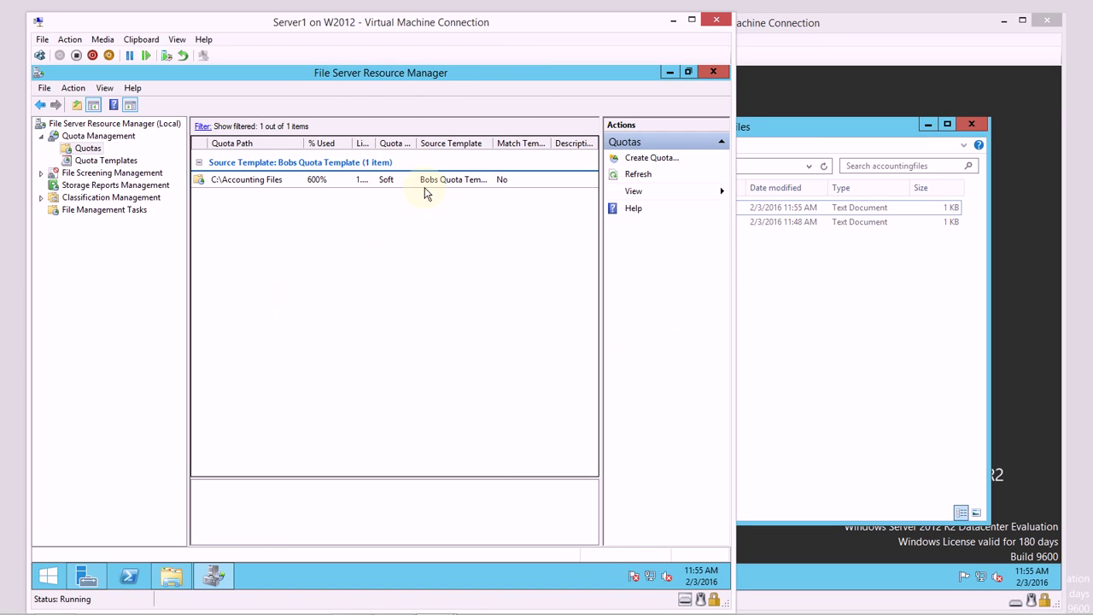
{"action": "left_click", "coordinate": [349, 180]}
{"action": "left_click_drag", "start_coordinate": [376, 143], "coordinate": [396, 142]}
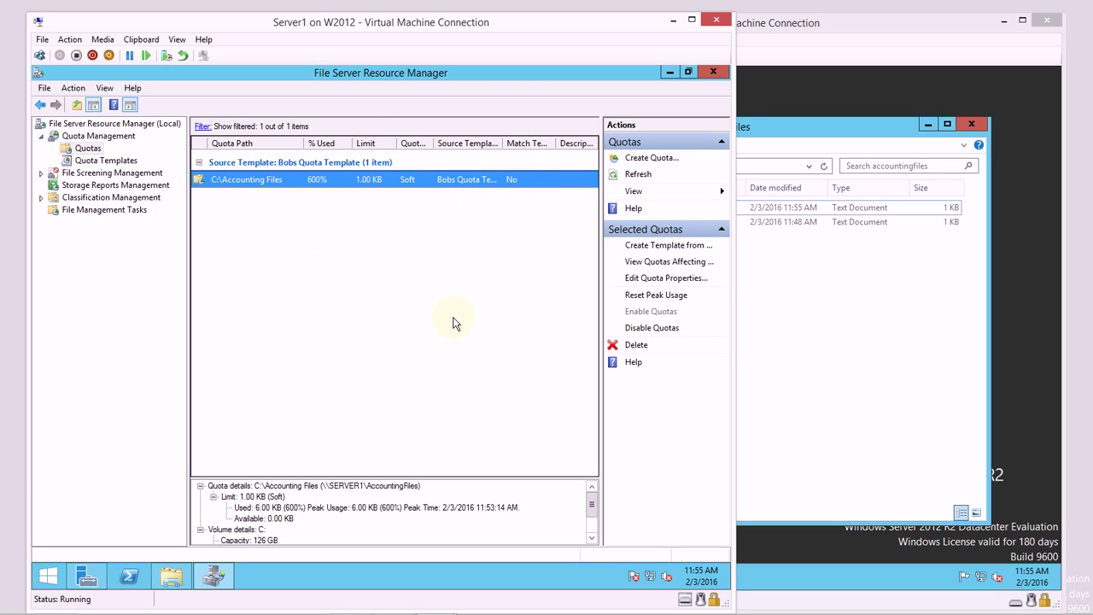
{"action": "left_click", "coordinate": [415, 372]}
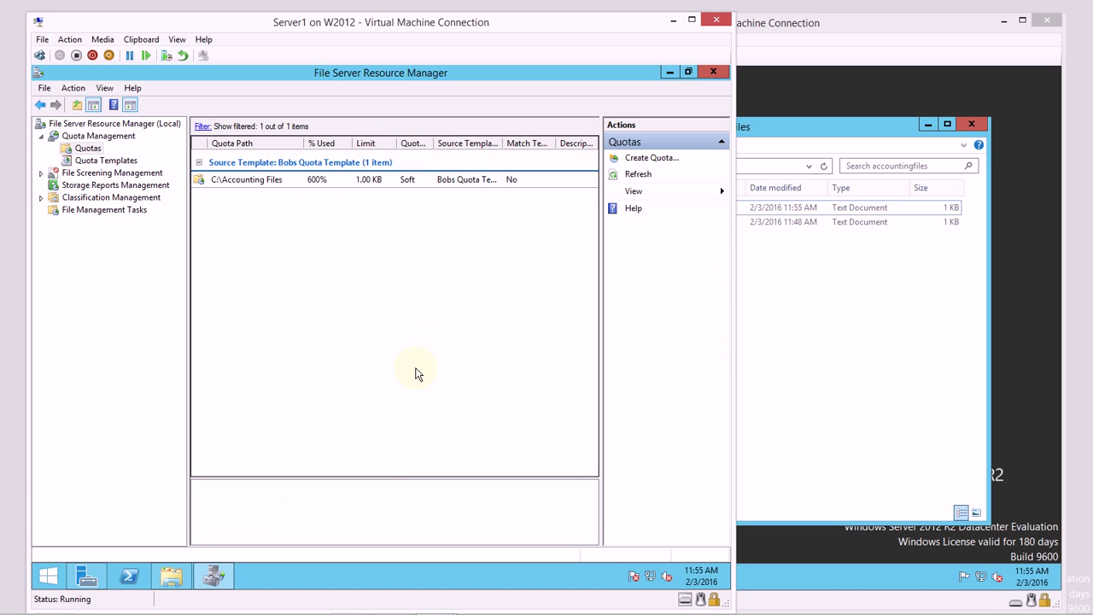
{"action": "left_click", "coordinate": [787, 366]}
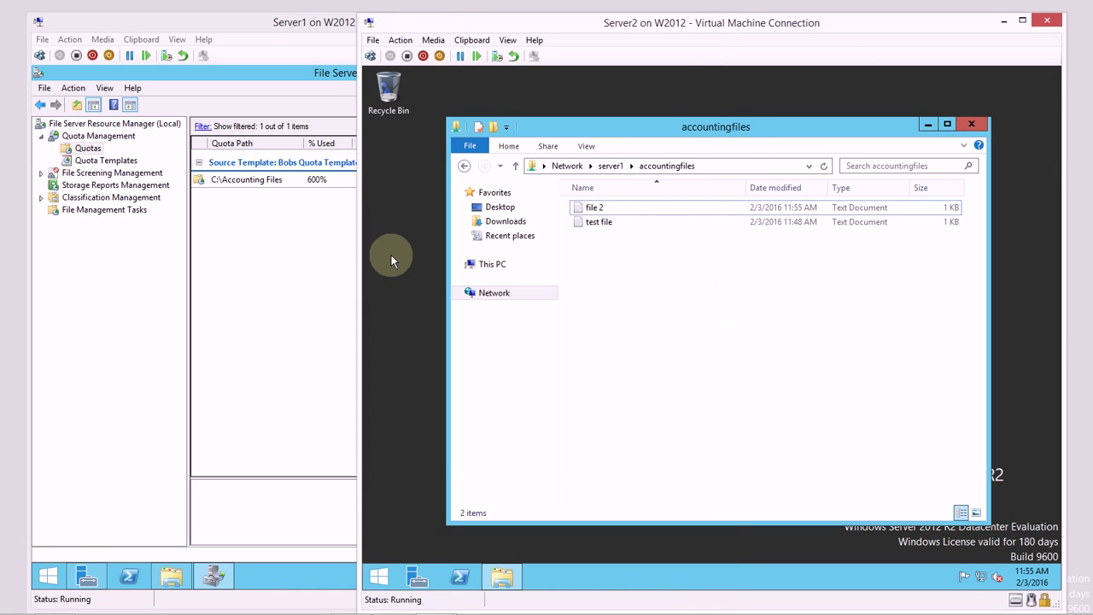
{"action": "left_click", "coordinate": [343, 275]}
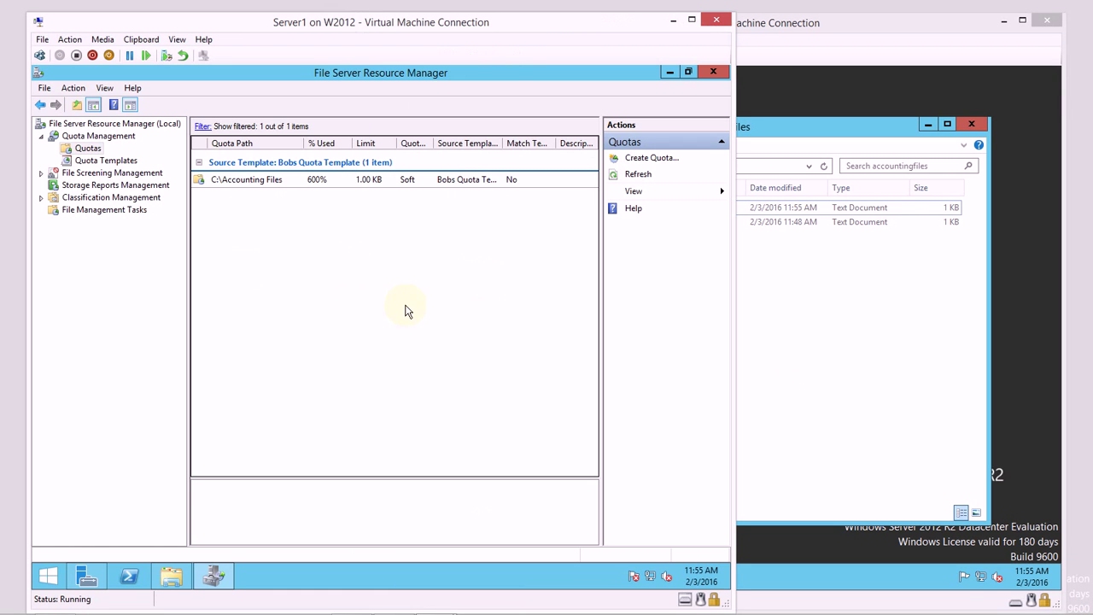